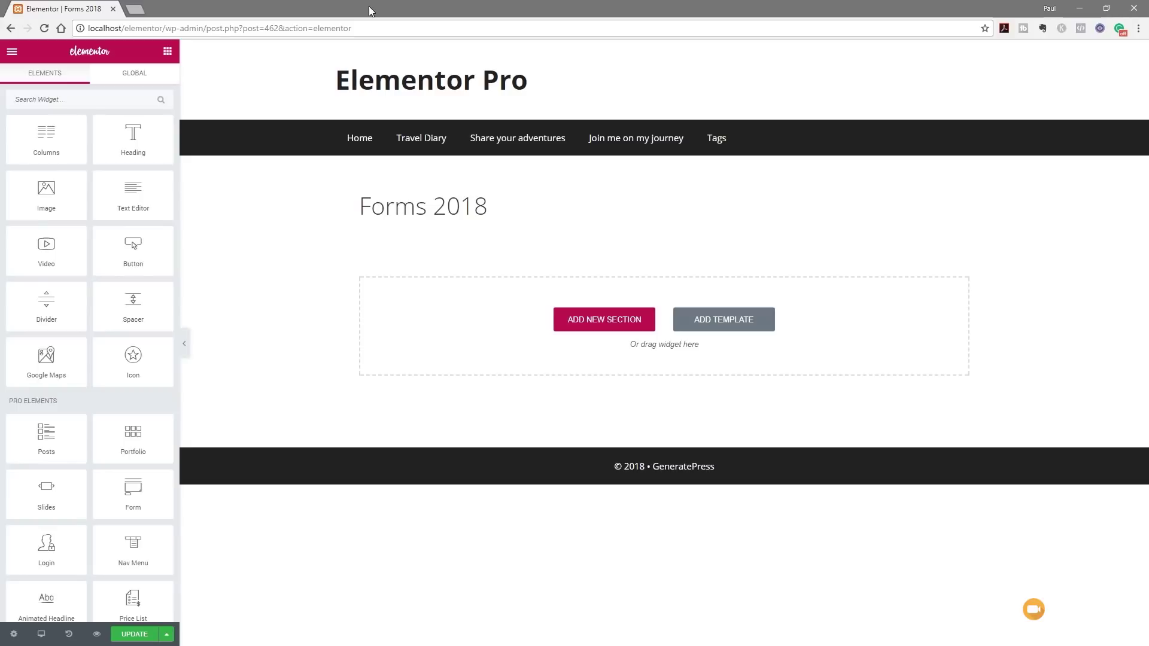
- Place a Form widget on the empty Forms 2018 page, giving Name, Email, Message fields and Send
drag(113, 497, 494, 321)
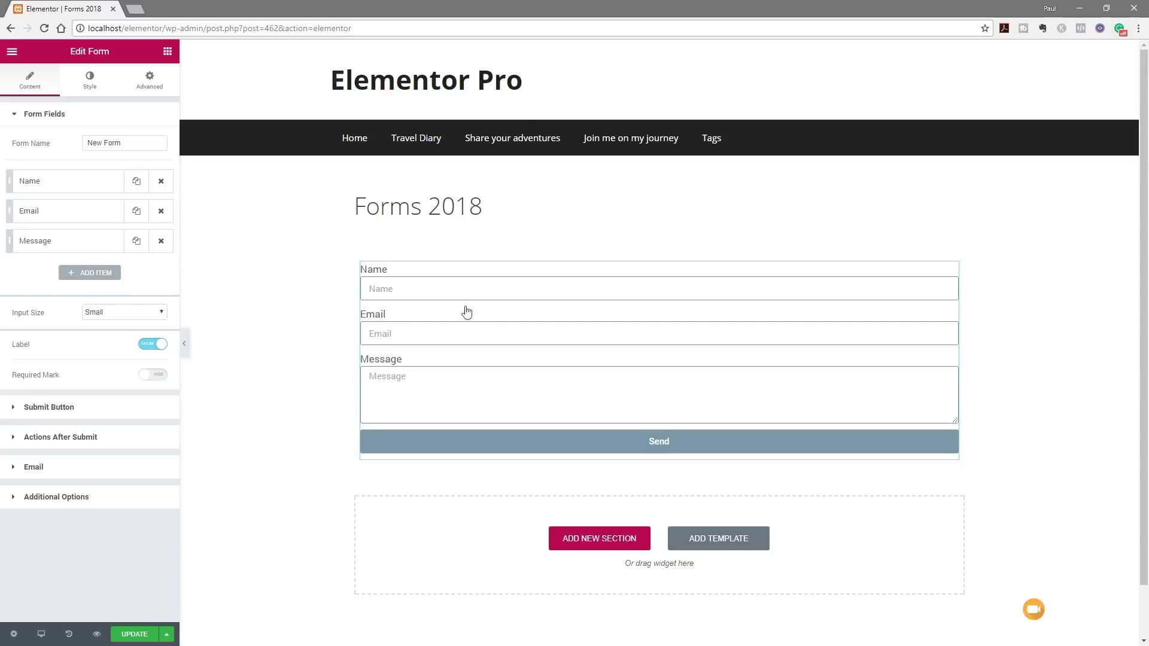
- Add a fourth form field, Item #4, and label it 'Upload File'
click(76, 273)
click(76, 275)
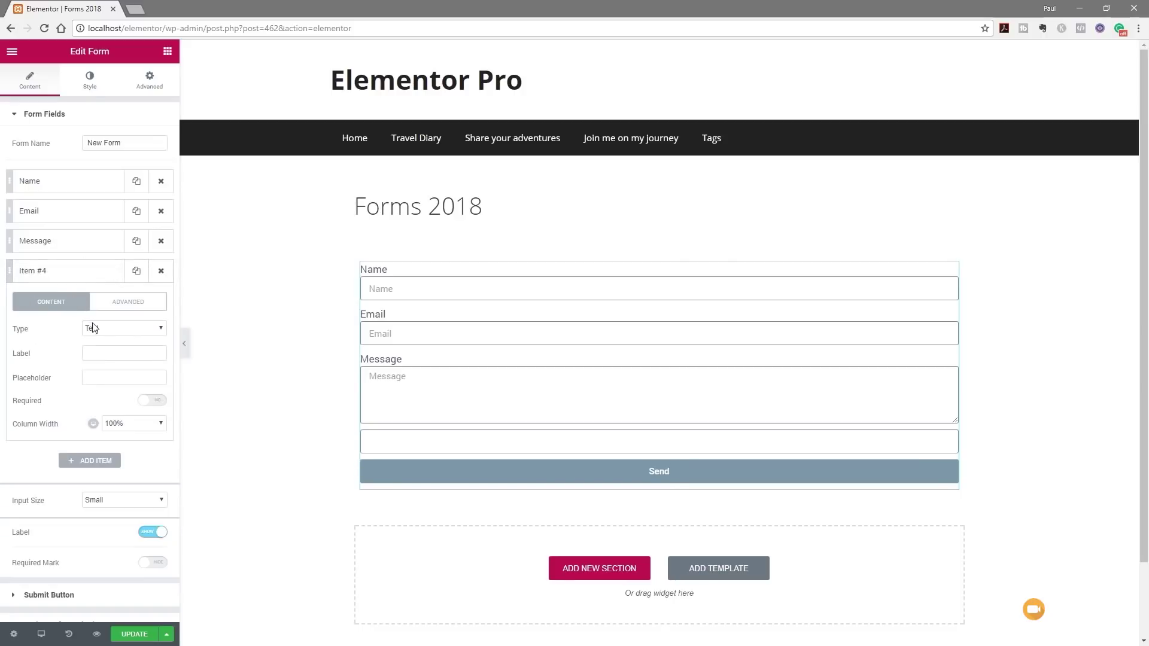
click(57, 273)
click(56, 272)
click(119, 328)
click(95, 330)
click(99, 352)
text(Upload File)
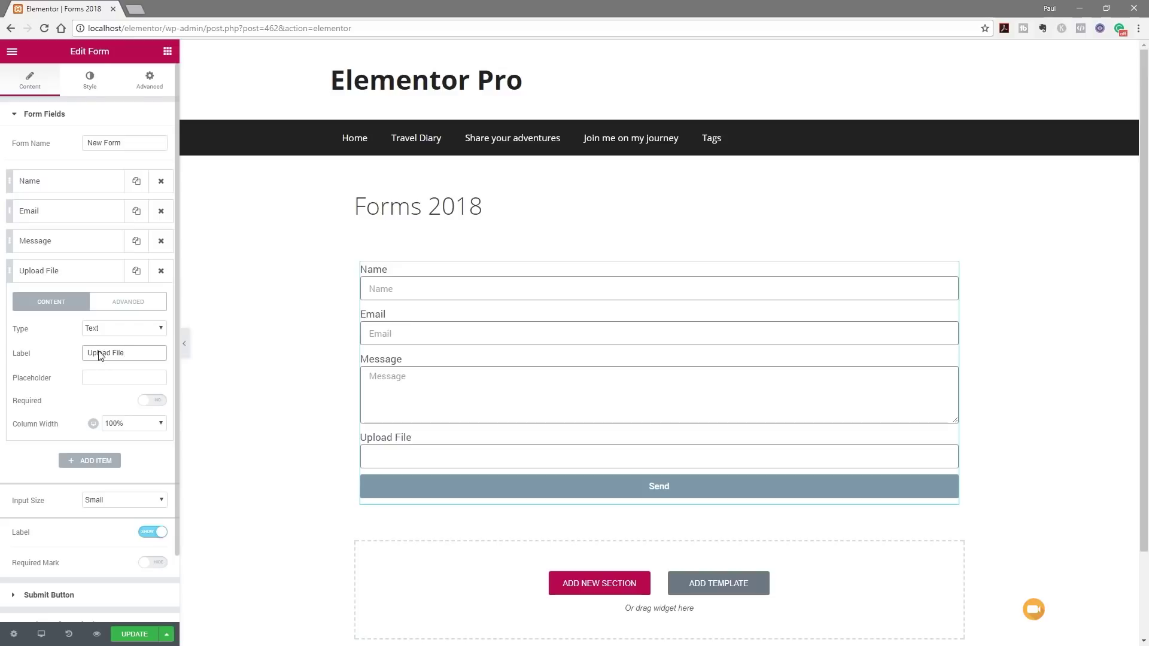
click(147, 332)
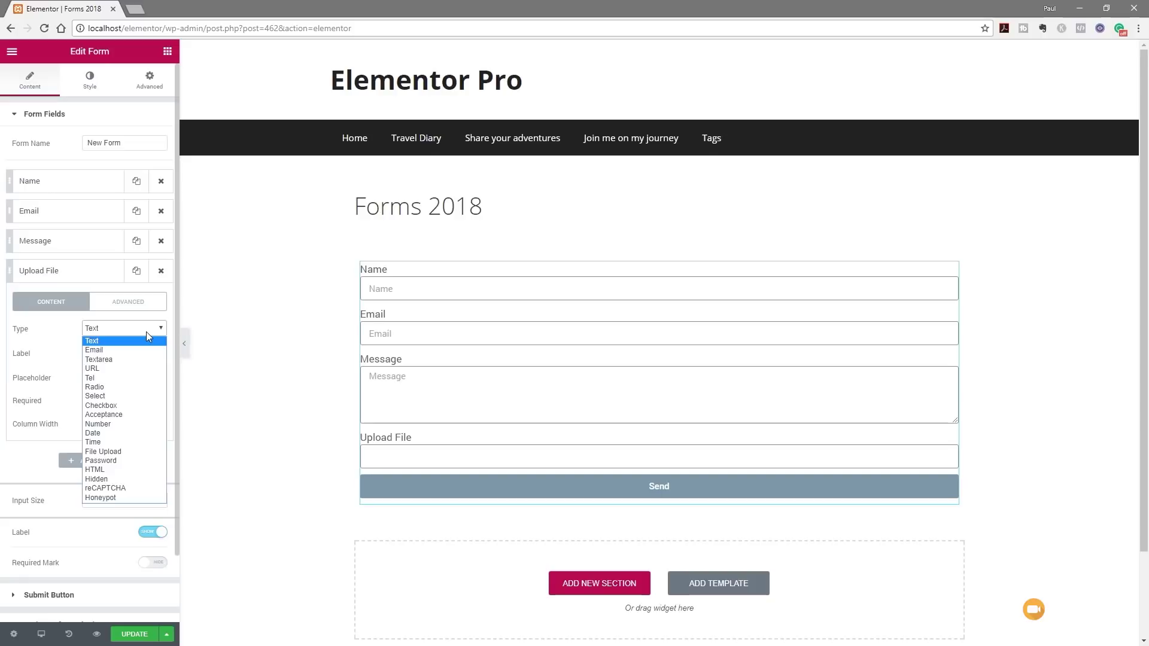
- Change the Upload File field's type to File Upload, leaving it not required
click(129, 453)
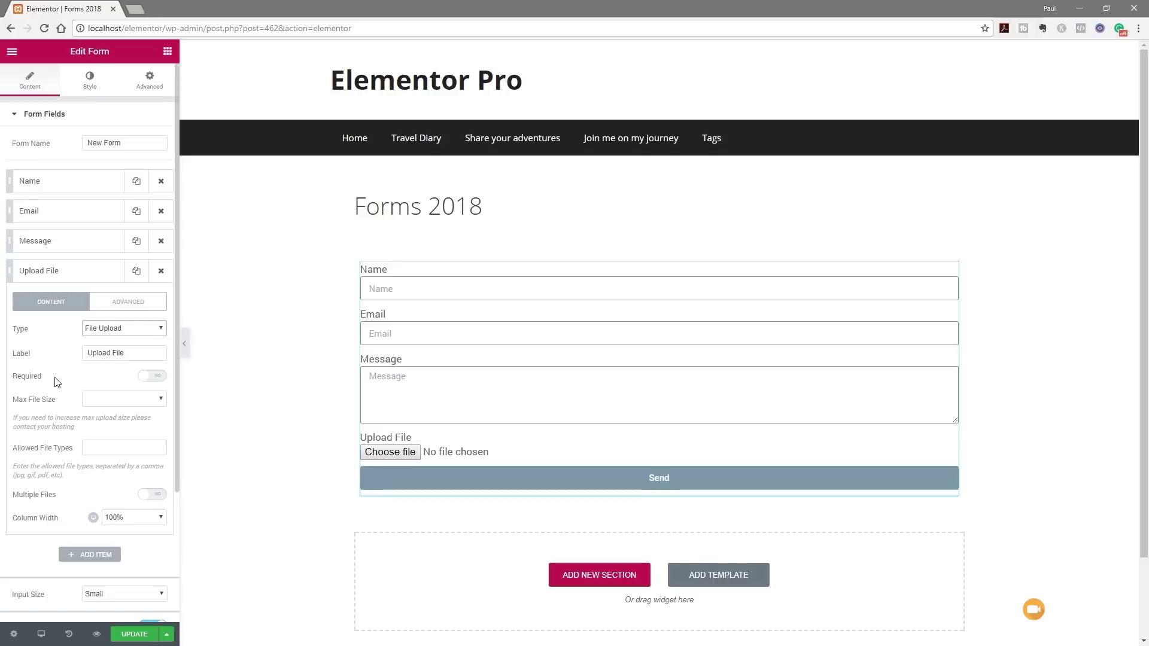
click(153, 377)
click(147, 380)
- Set the upload field's maximum file size to 4MB
click(126, 399)
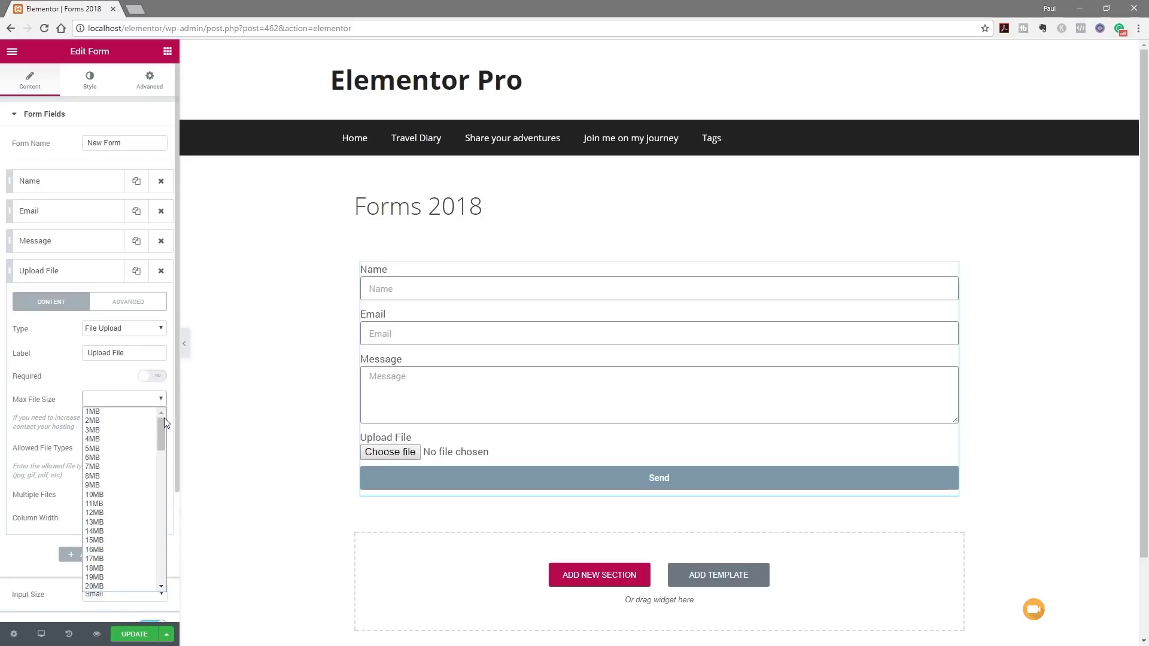
drag(164, 418, 174, 559)
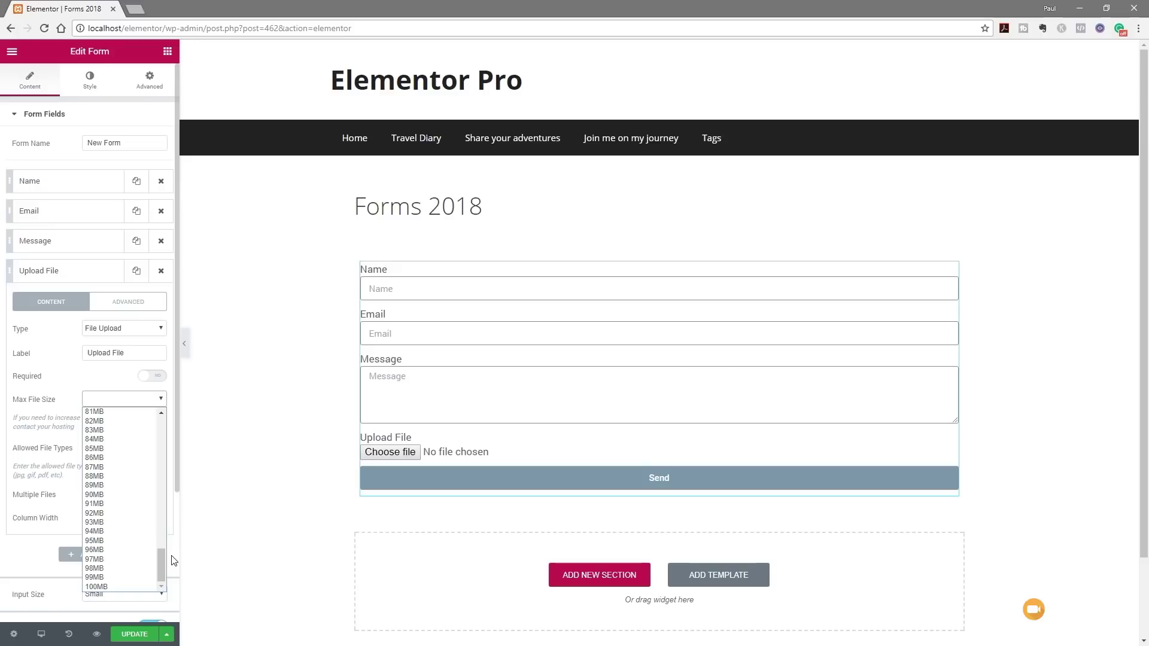
drag(162, 565, 173, 423)
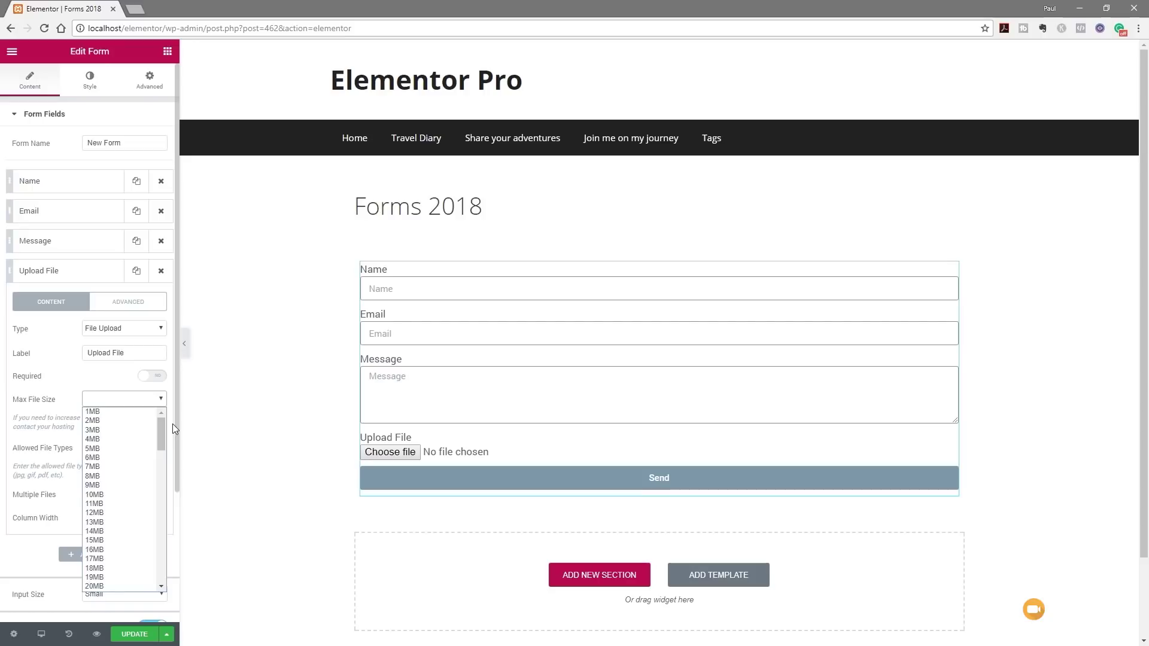
click(98, 370)
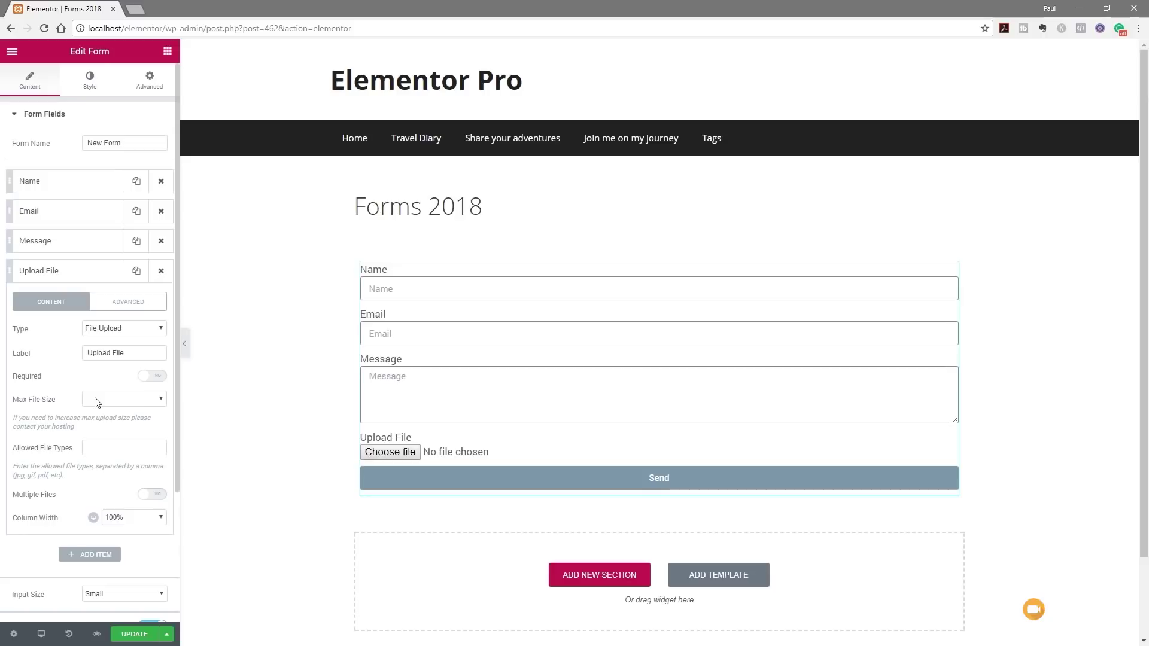
click(96, 400)
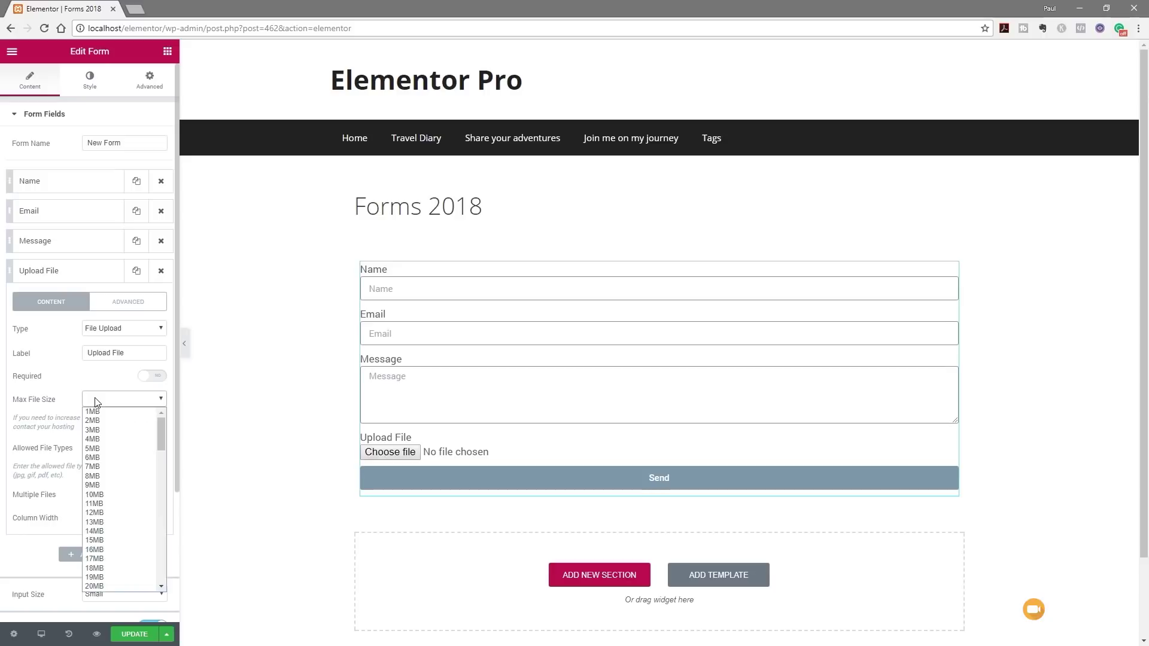
click(97, 439)
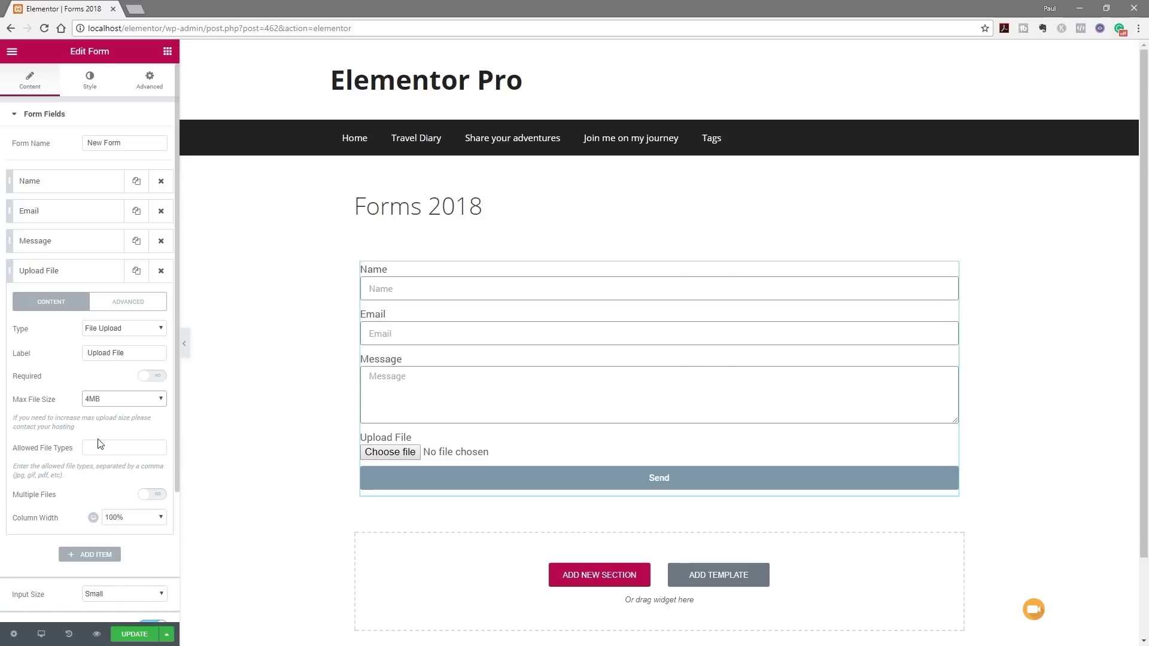
click(98, 447)
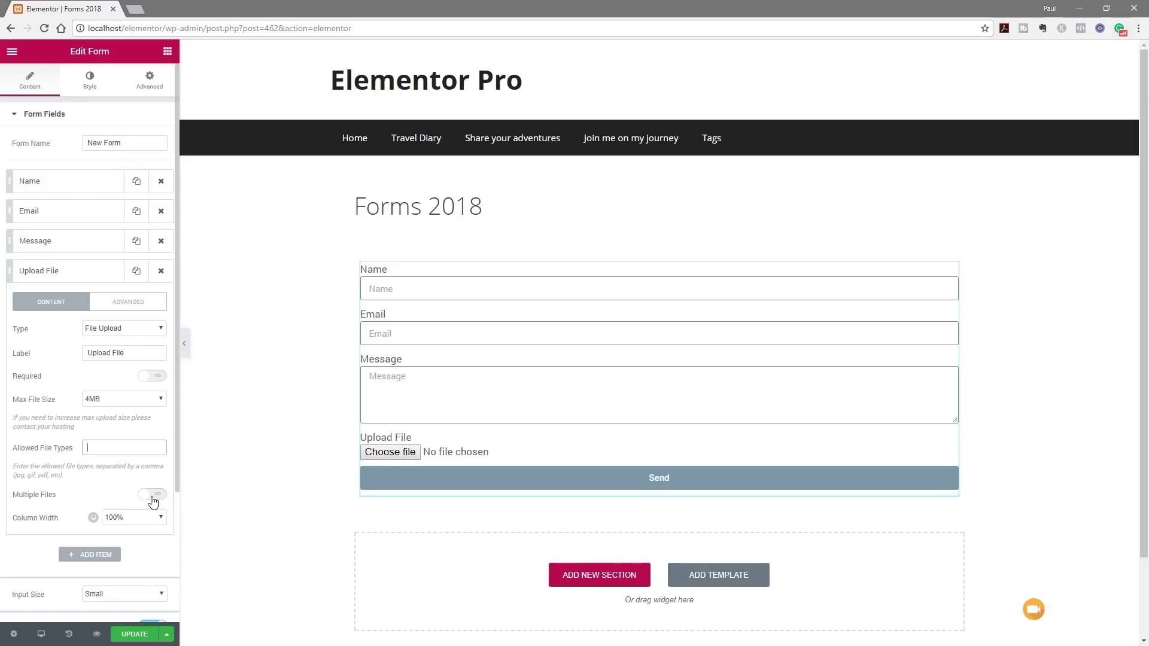
- Allow multiple files on the Upload File field, with Max Files set to 3
click(154, 496)
click(99, 519)
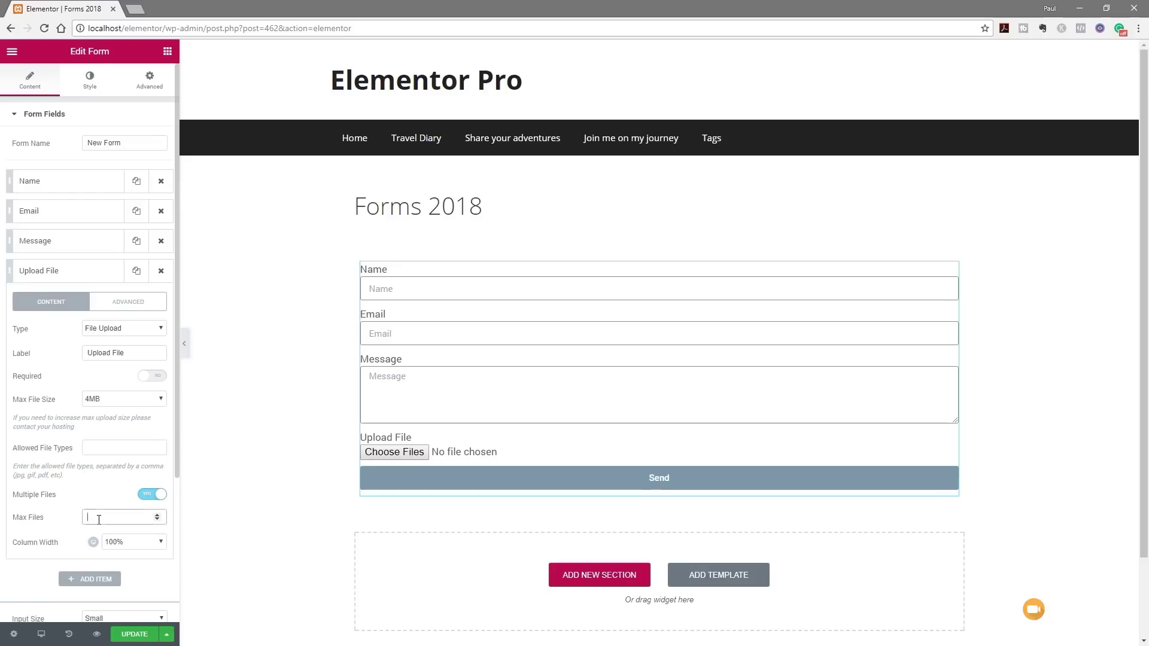
text(3)
- Look at the Upload File field's advanced shortcode, then delete the field from the form
click(125, 302)
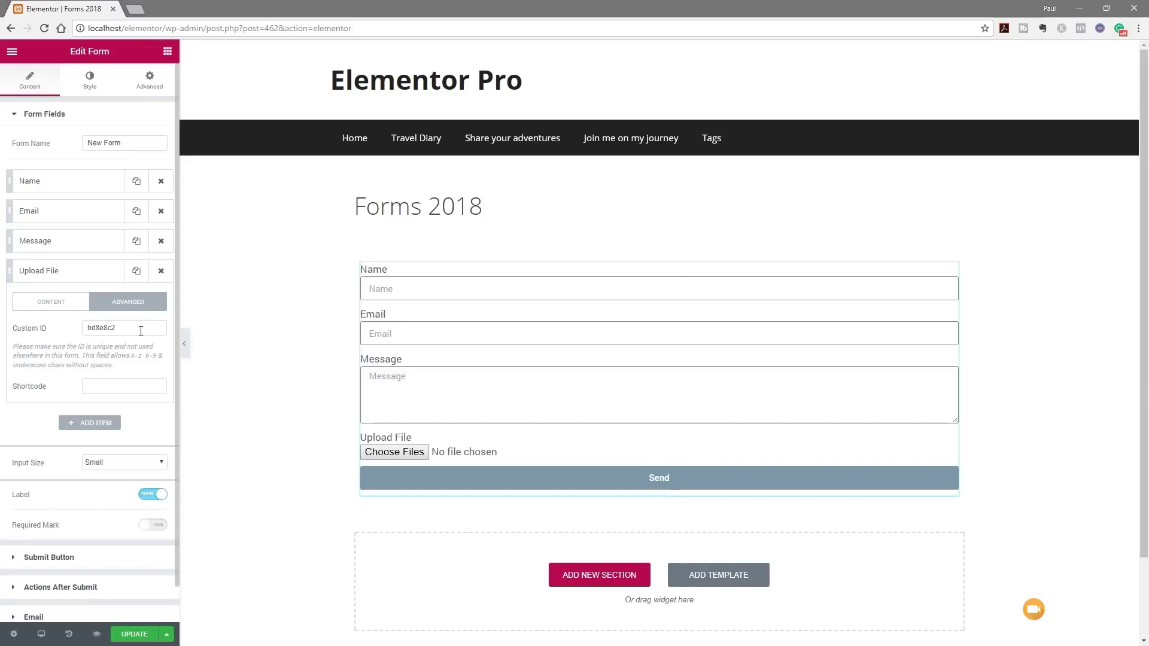
click(130, 386)
click(160, 270)
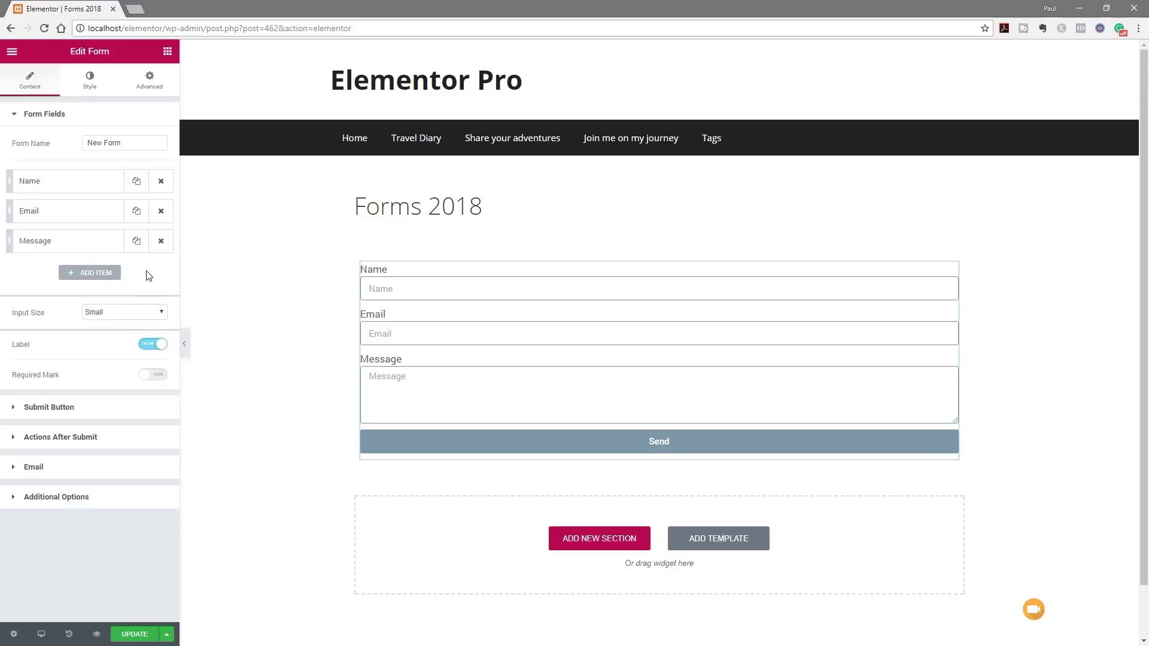
click(90, 272)
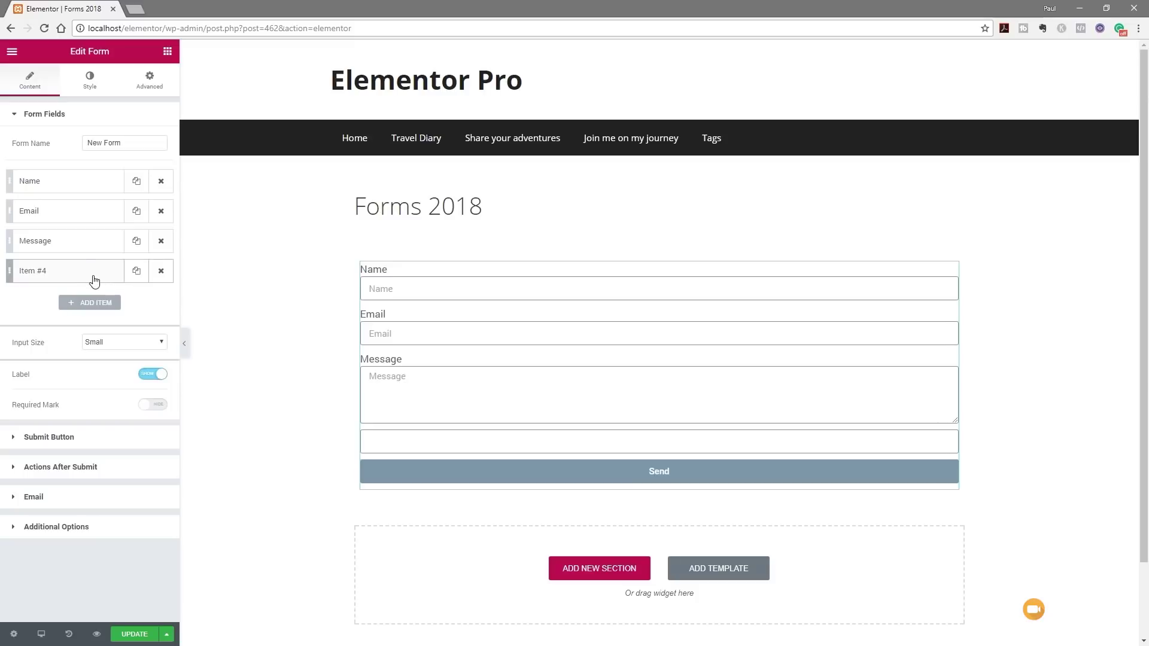
click(131, 328)
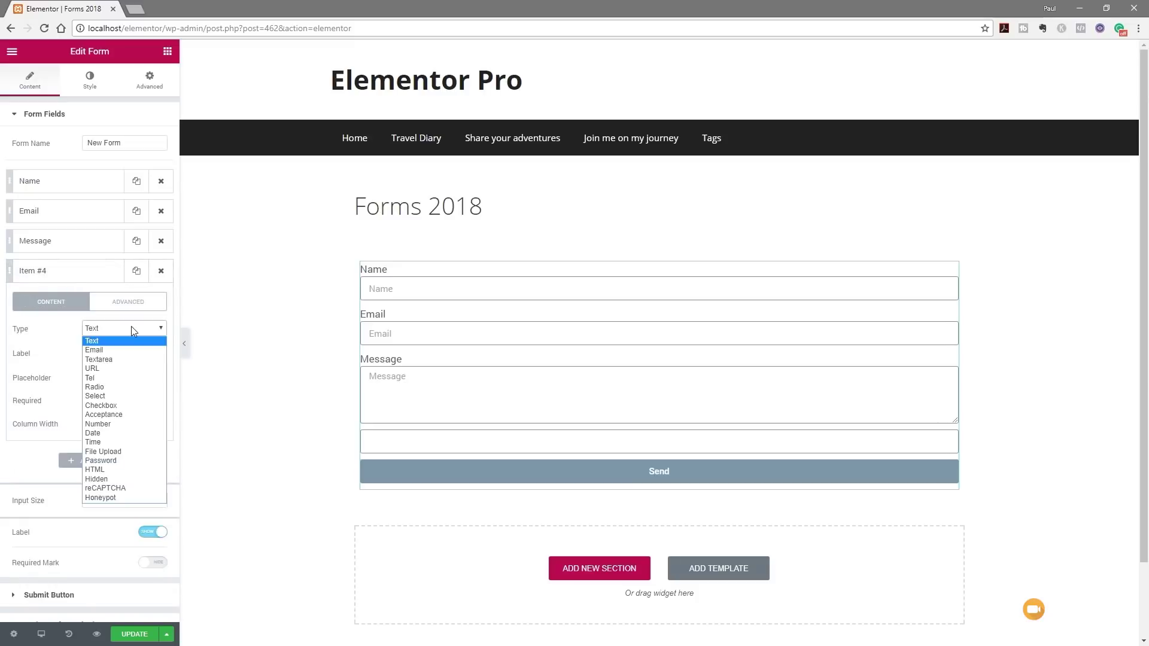
click(124, 419)
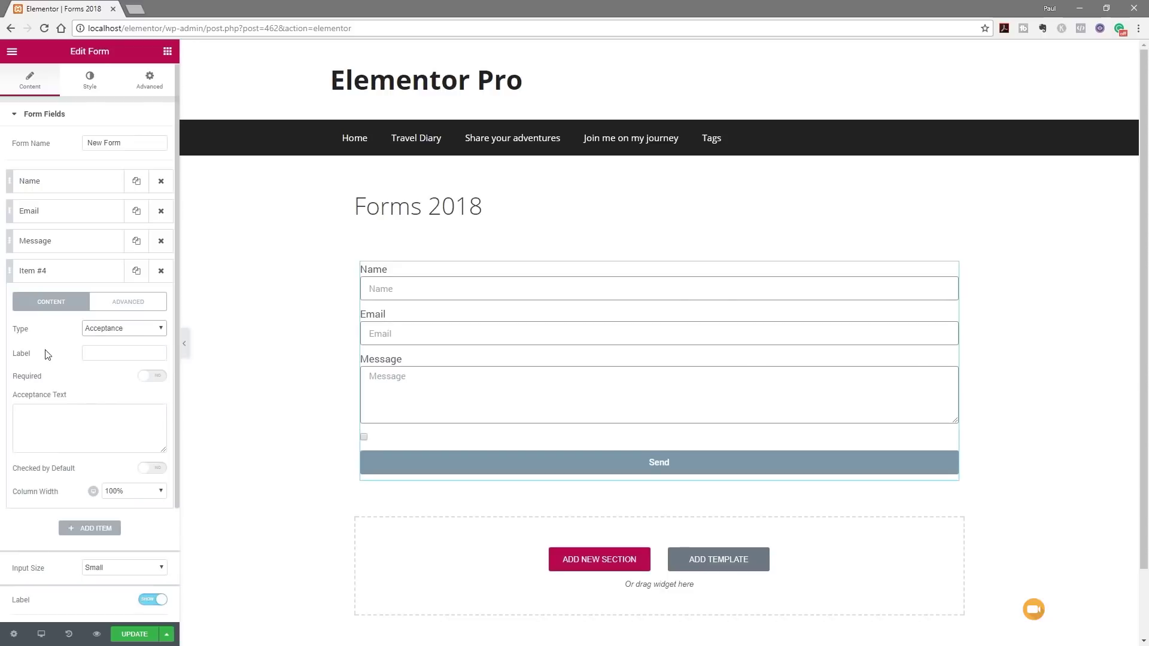
click(96, 354)
text(Axc)
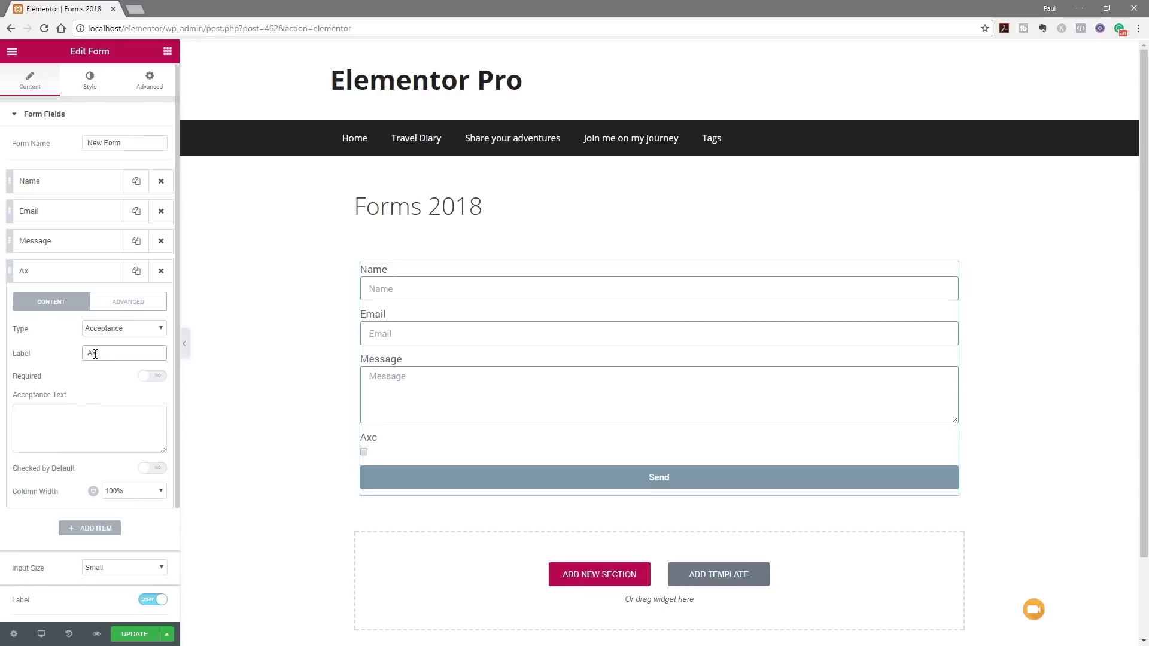
text(ept Terms)
click(105, 415)
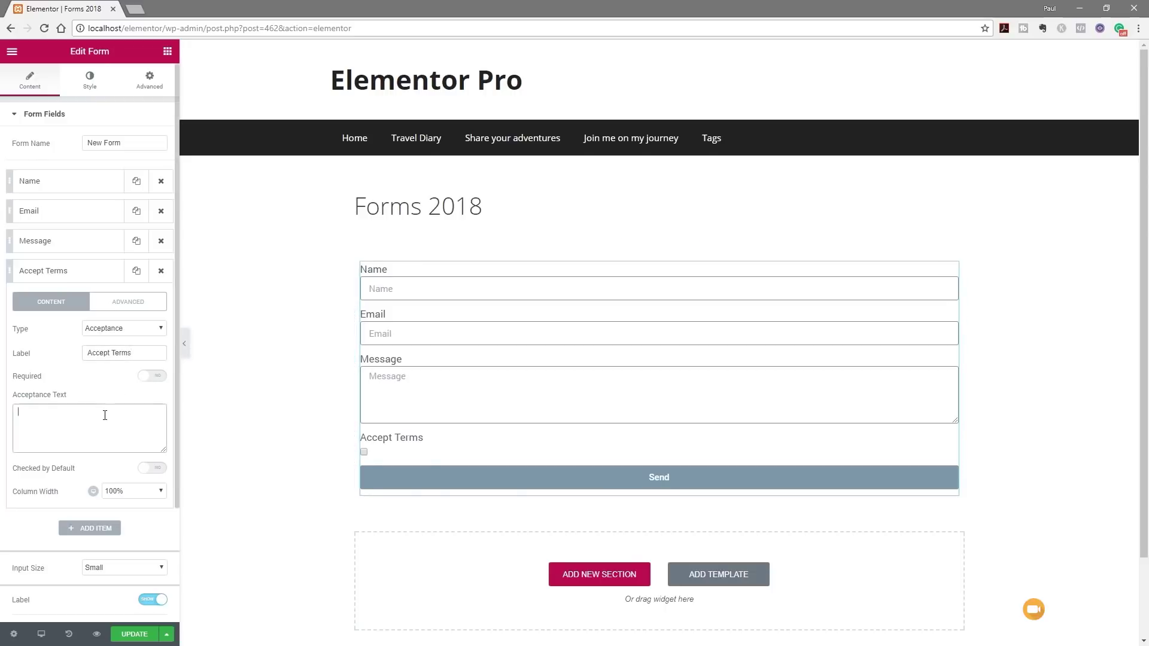
click(157, 380)
click(158, 469)
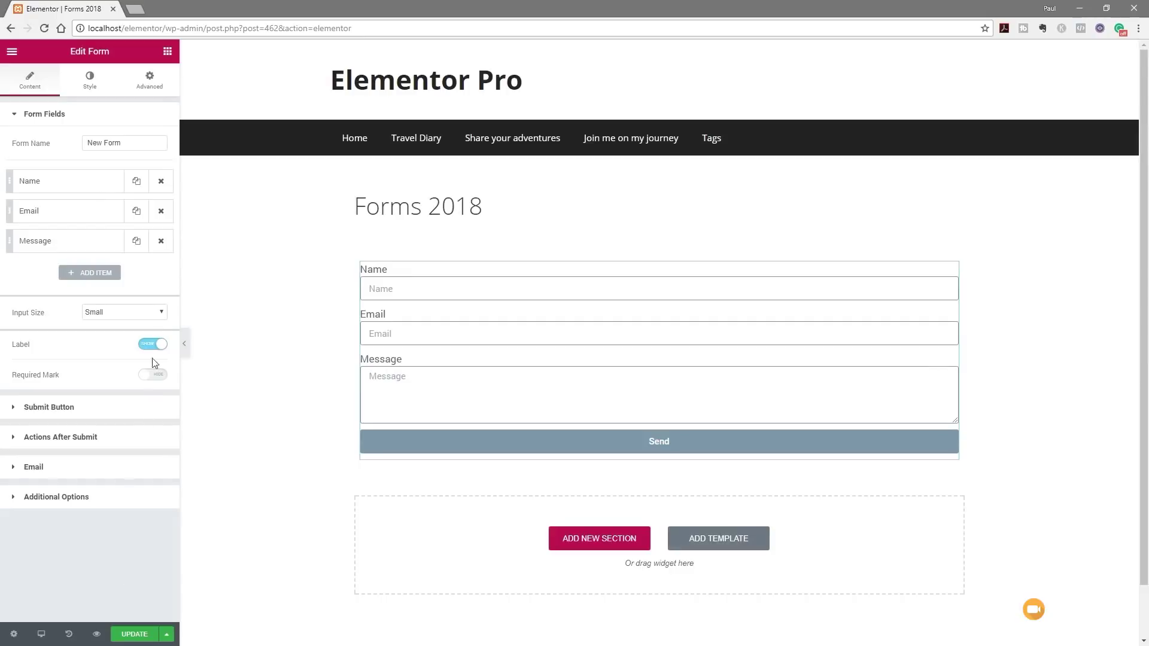
click(110, 274)
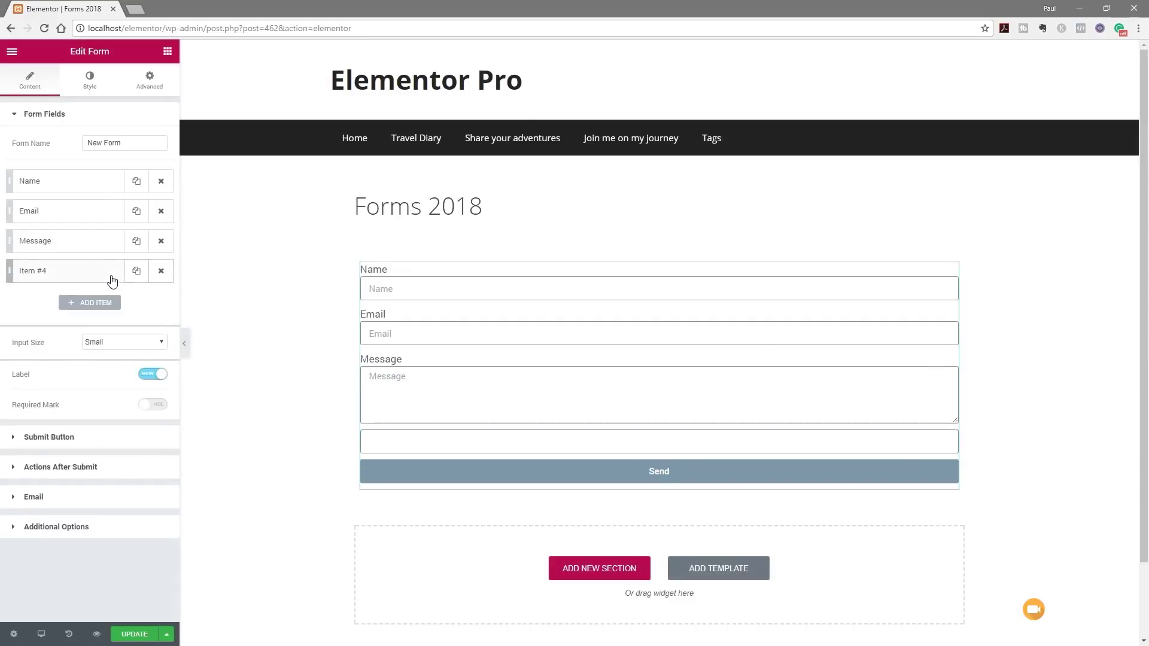
click(53, 277)
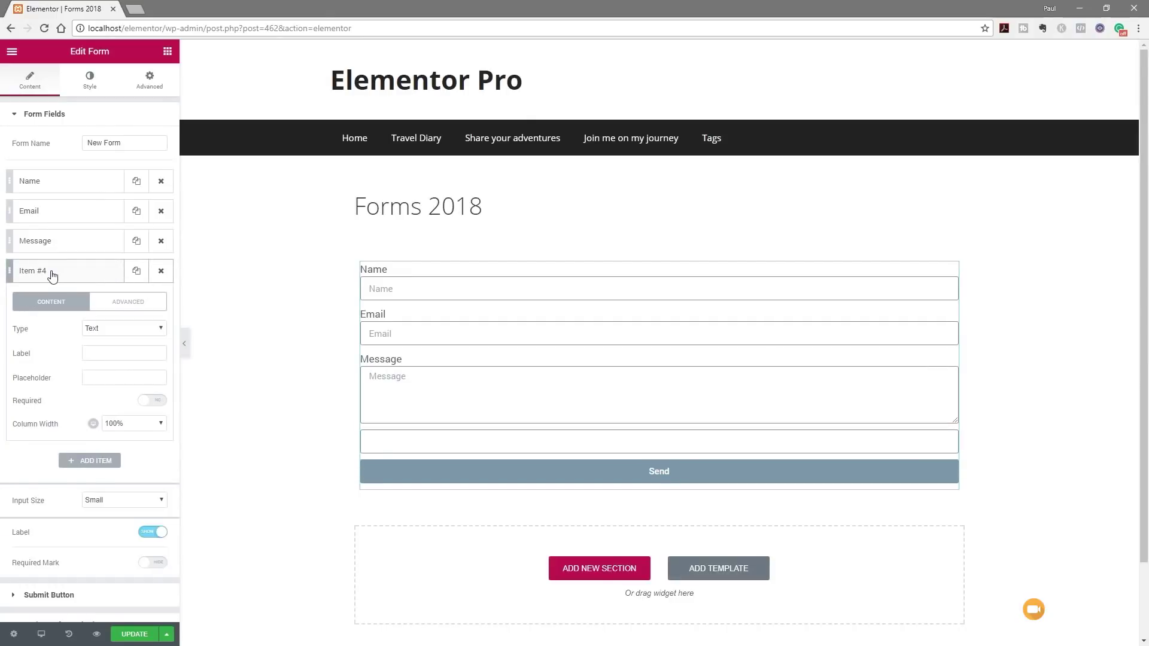
click(119, 333)
click(107, 440)
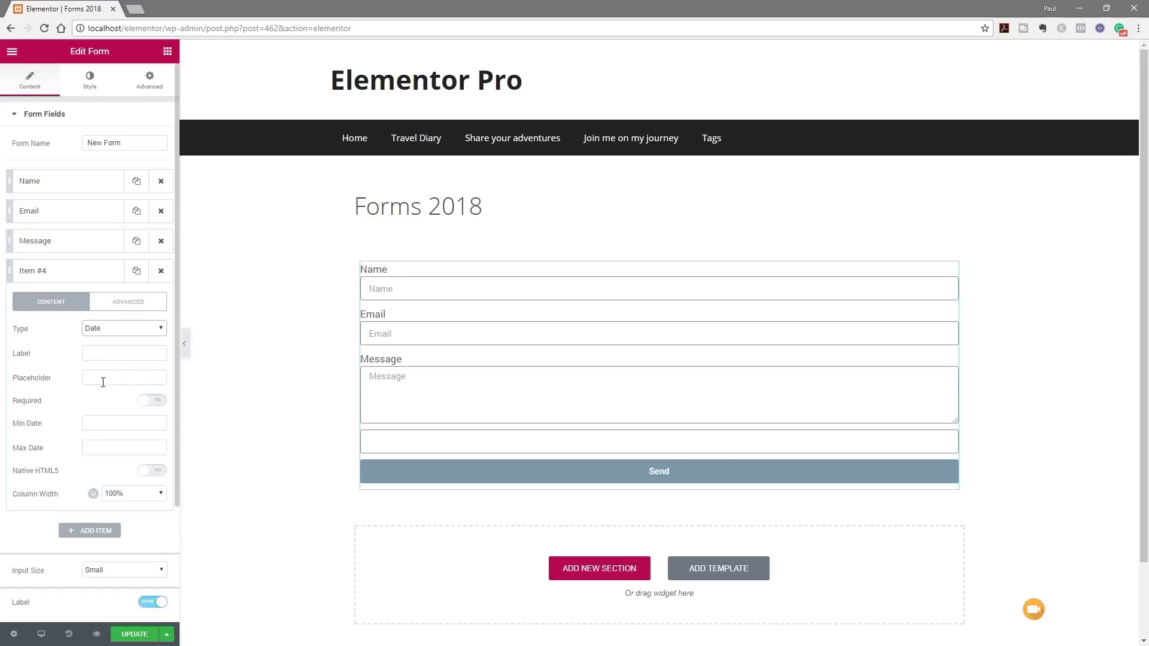
click(111, 426)
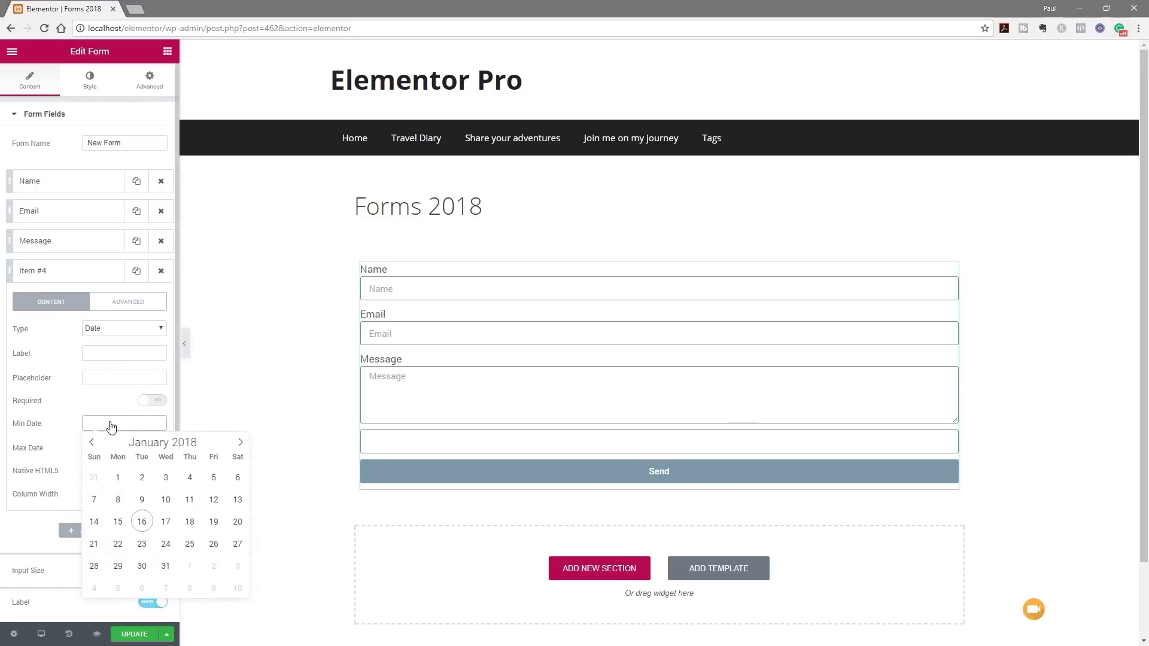
click(112, 448)
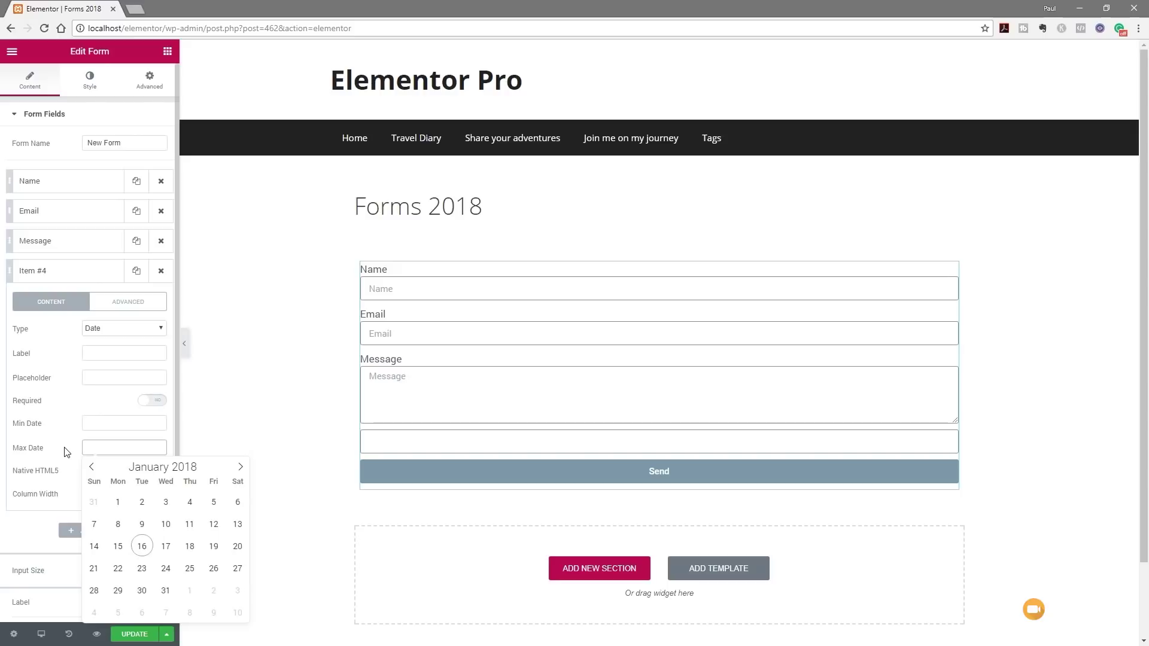
click(59, 476)
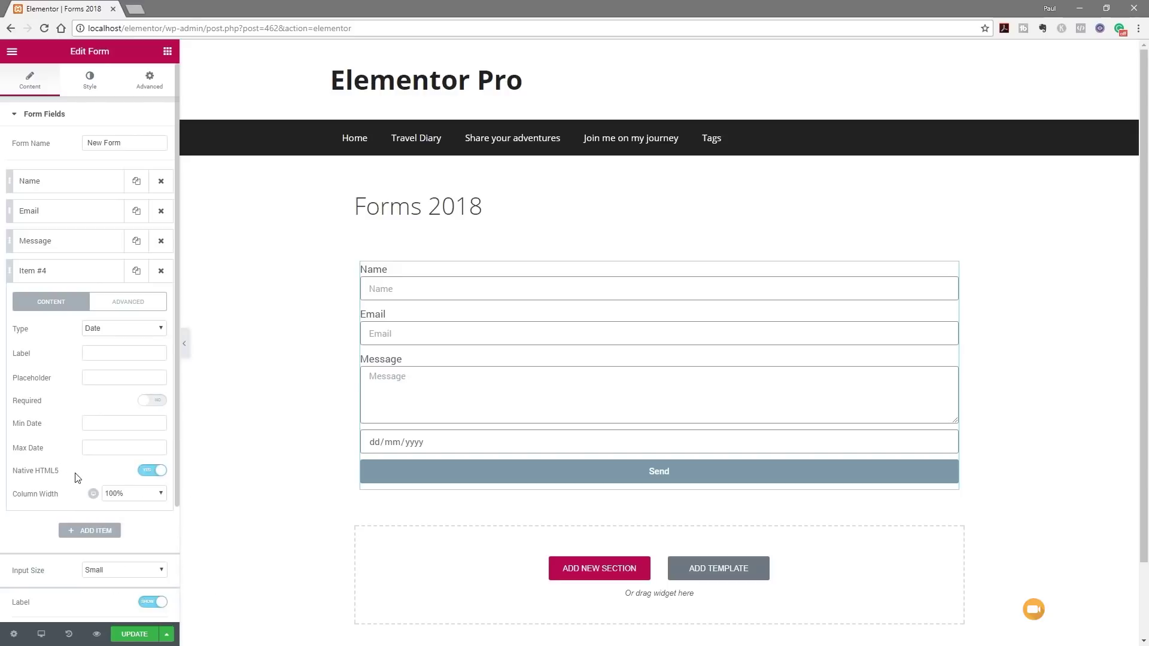
click(152, 473)
click(142, 308)
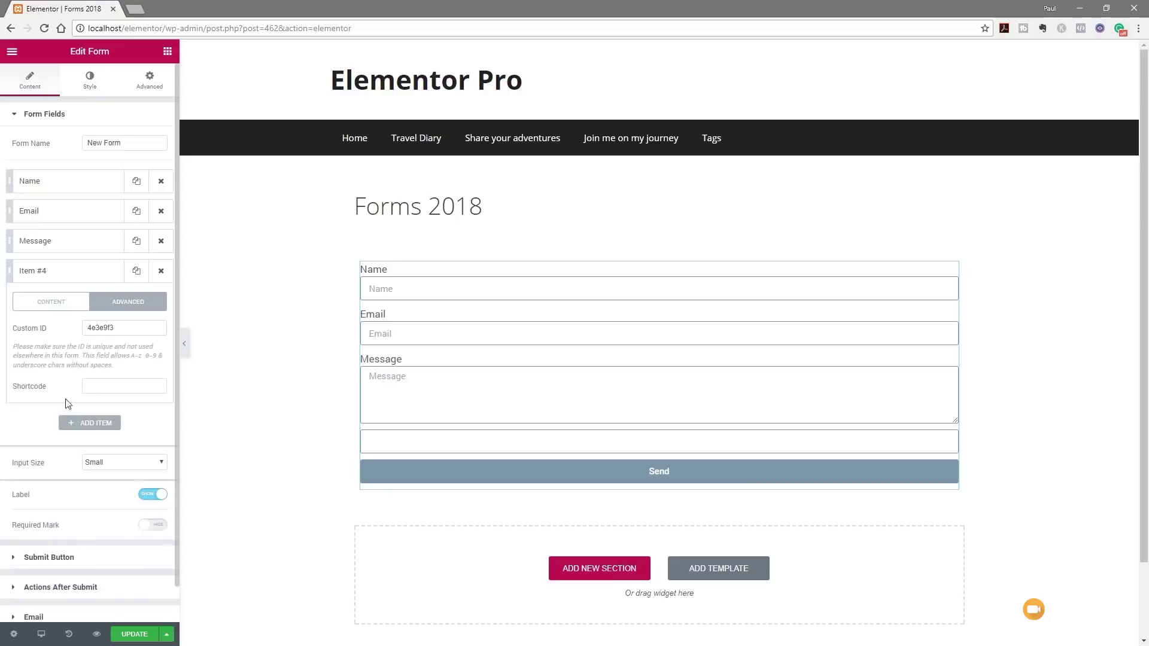
- Switch Item #4's date field from its Advanced settings back to Content
click(52, 304)
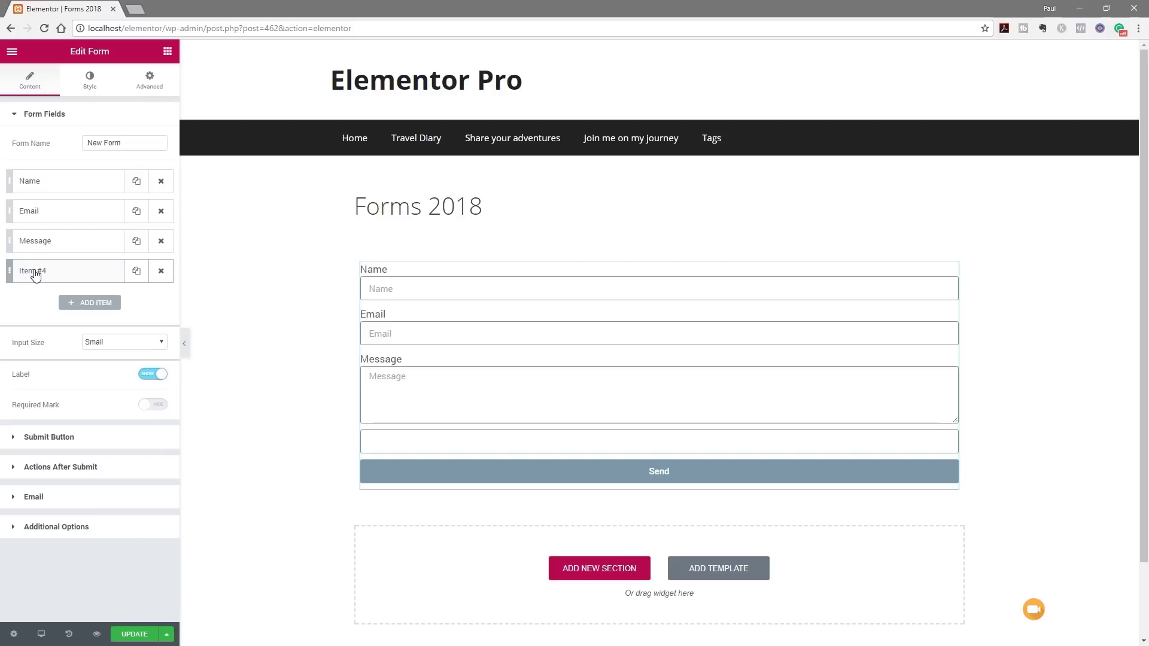
- Add Item #5 as a Time field below the Date field and collapse its settings
click(105, 304)
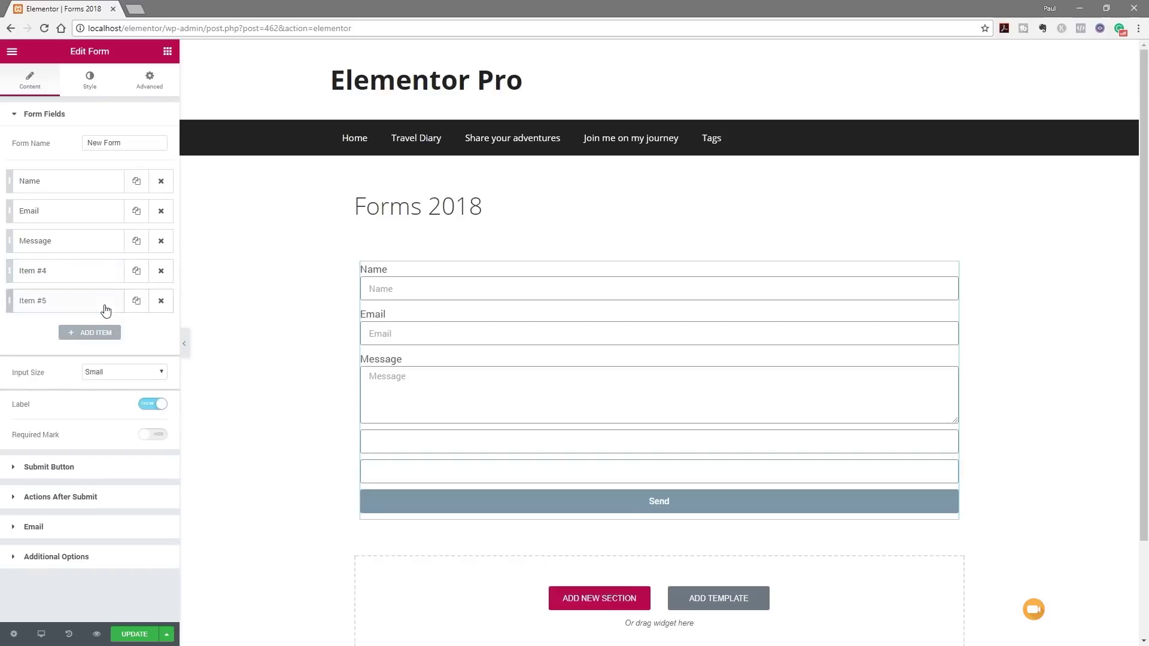
click(67, 306)
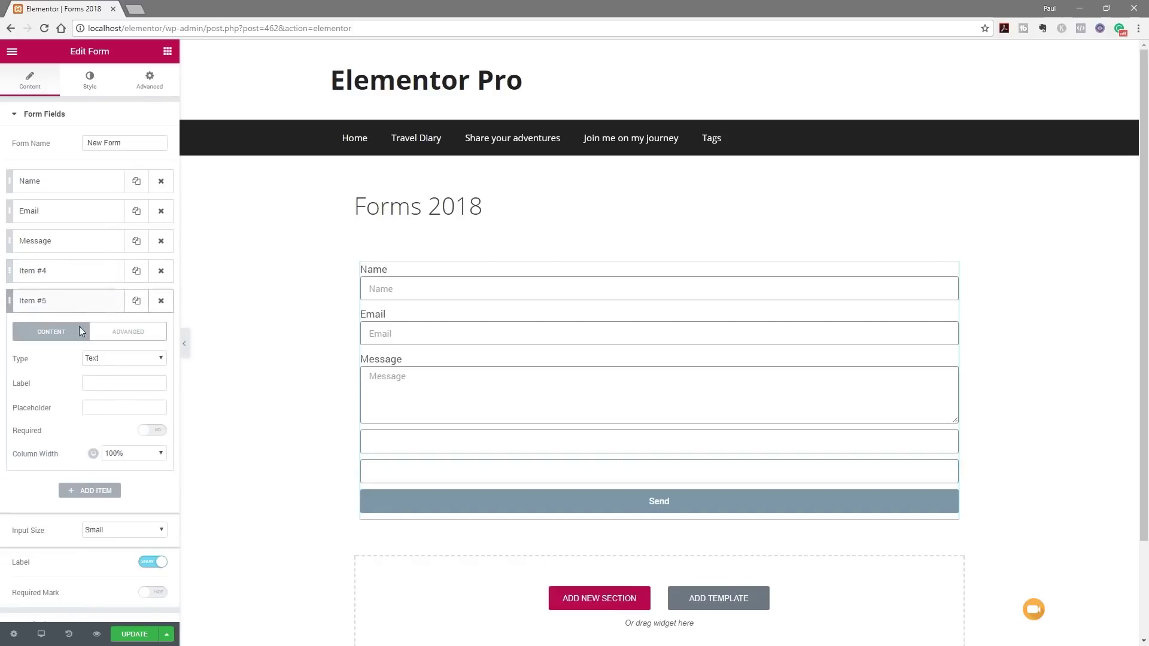
click(119, 359)
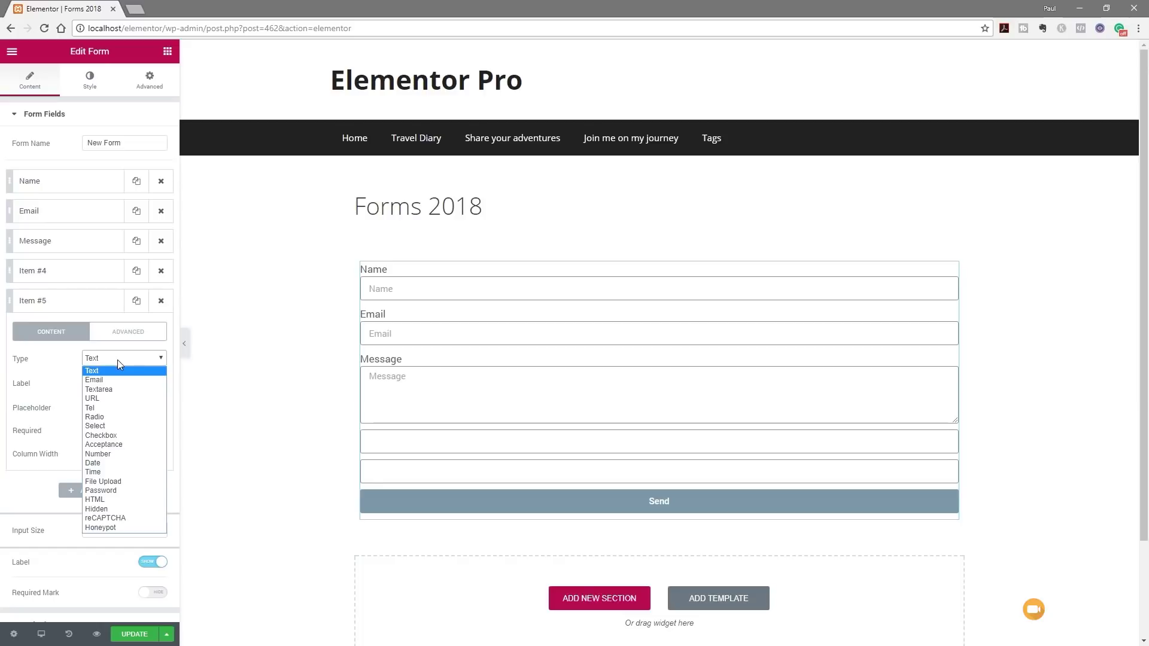
click(110, 472)
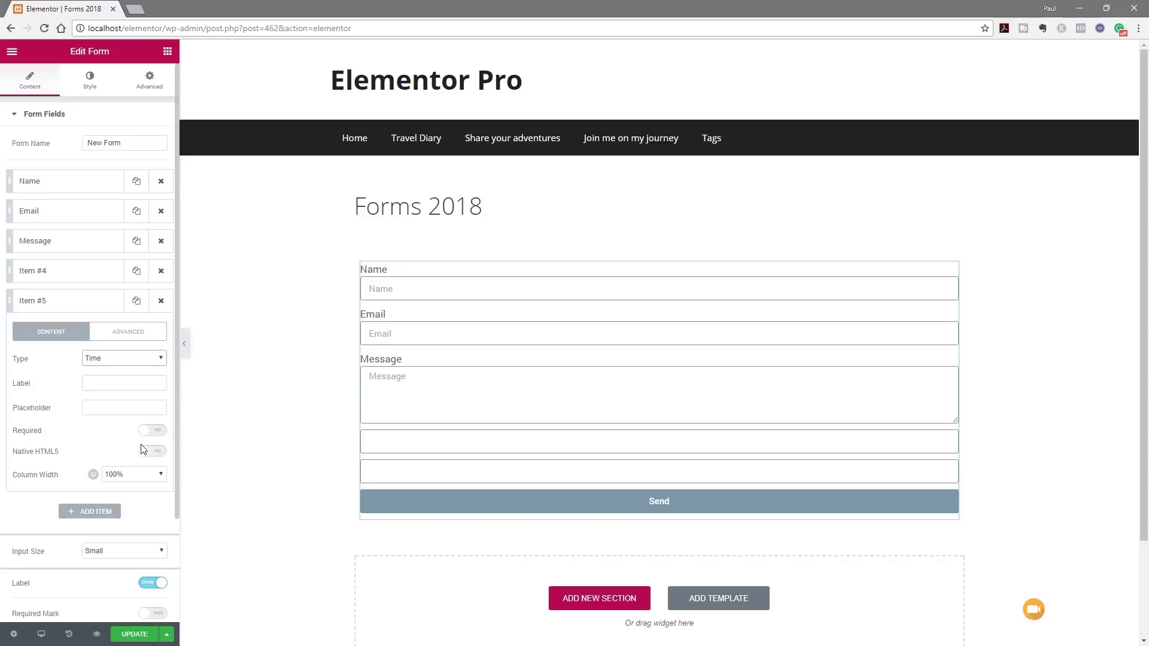
click(113, 300)
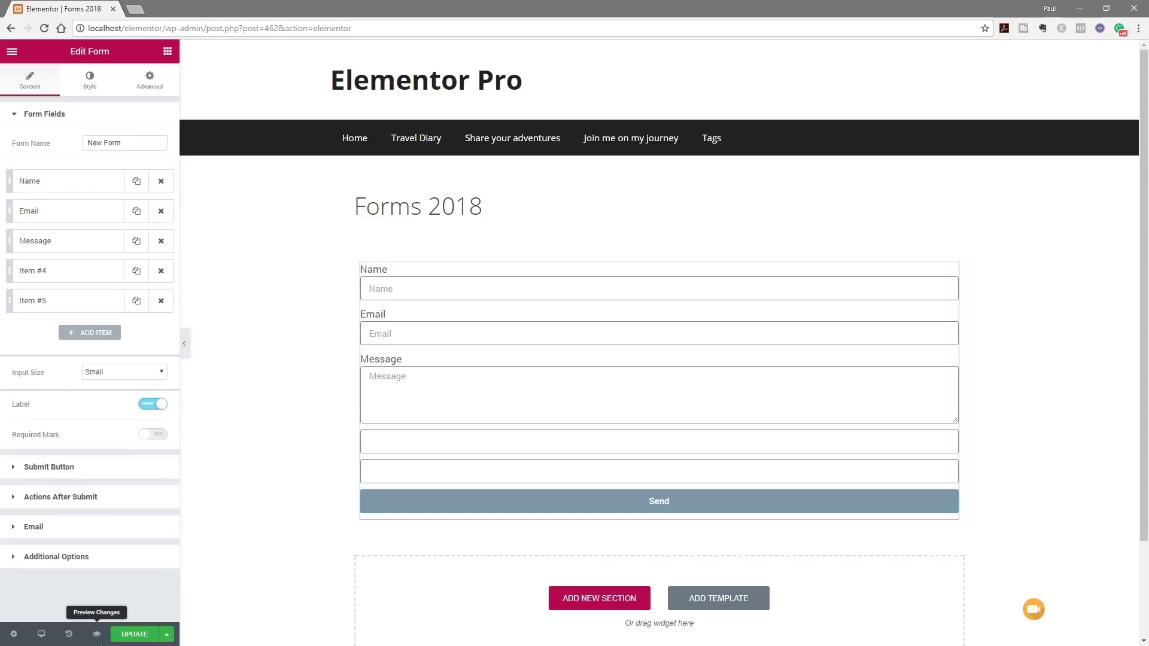
- Save the page, preview it, and pick 18 January 2018 in the date picker
click(126, 638)
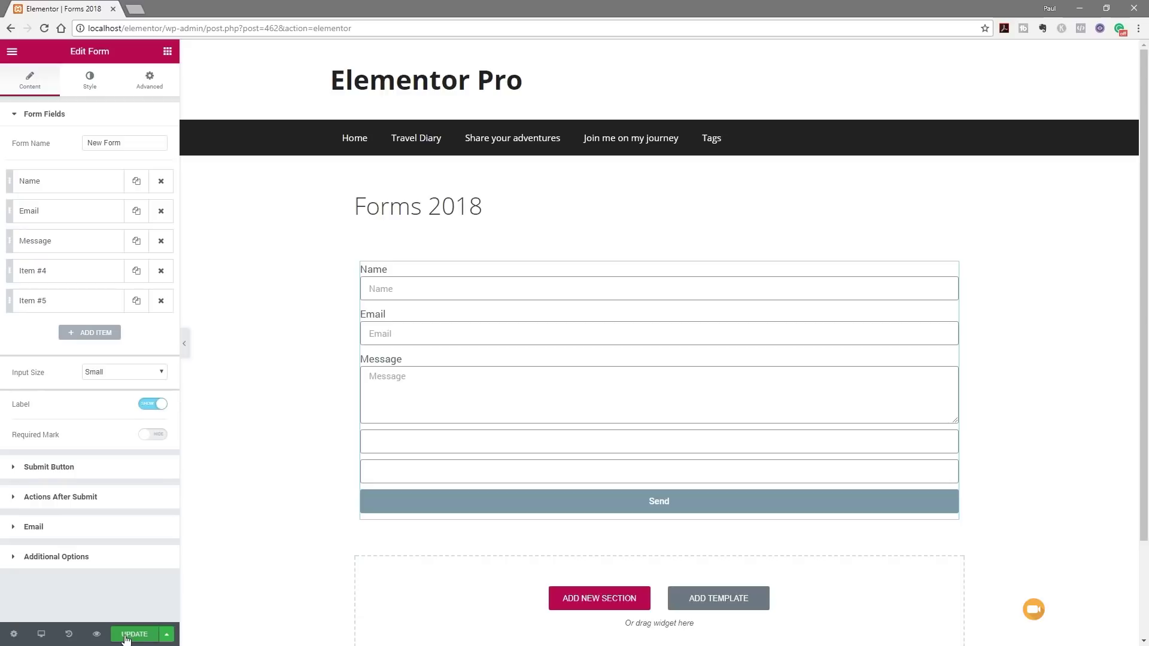
click(184, 344)
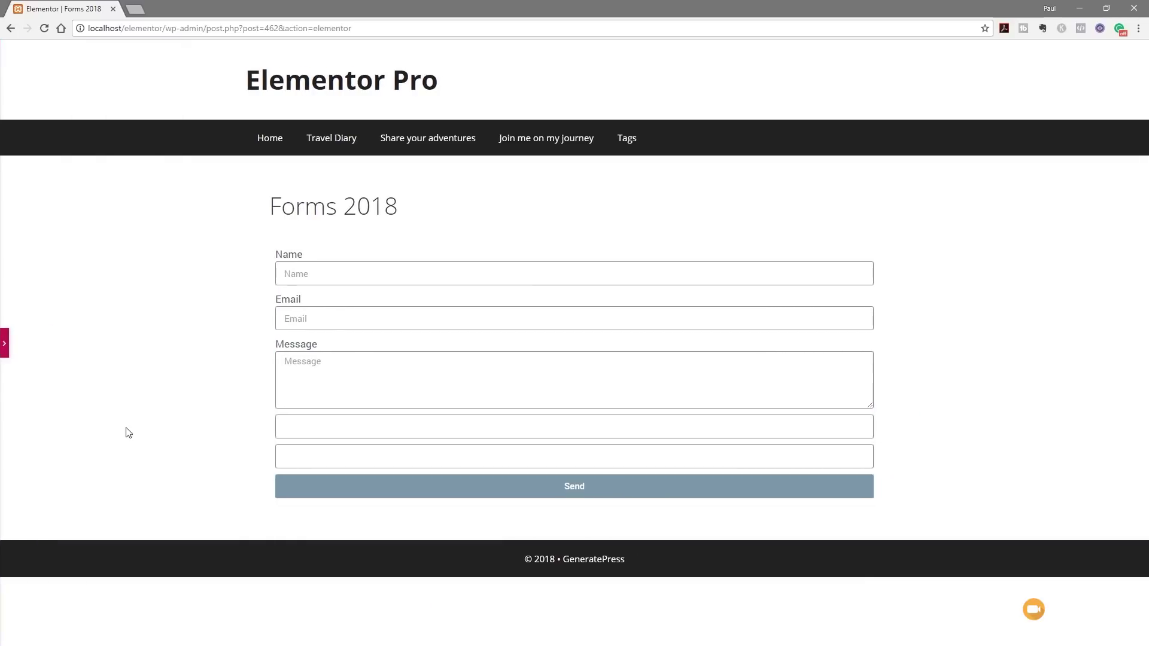
click(365, 423)
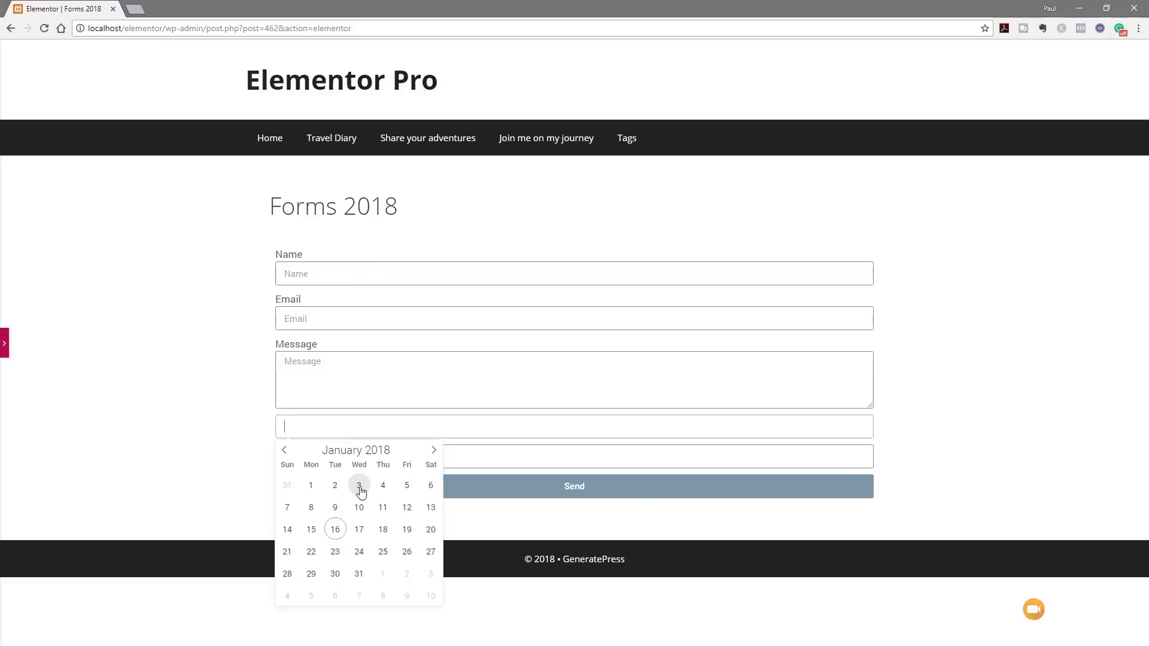
click(382, 531)
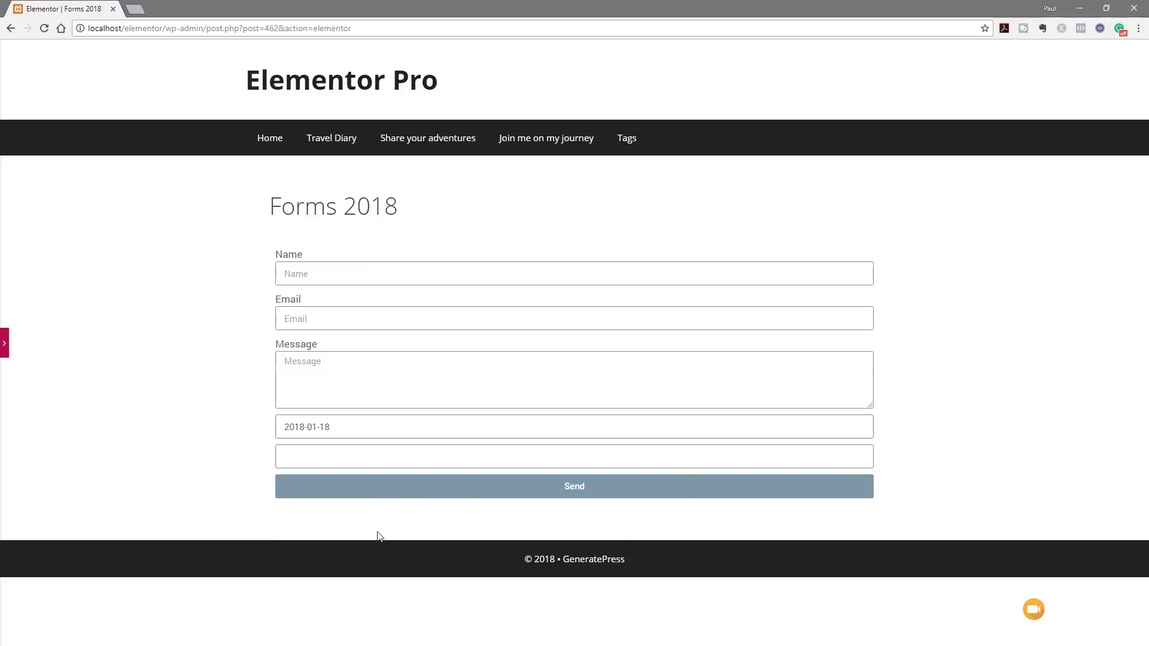
- Set the time picker to 16:30, then return to the editor panel
click(304, 458)
mouse_move(305, 488)
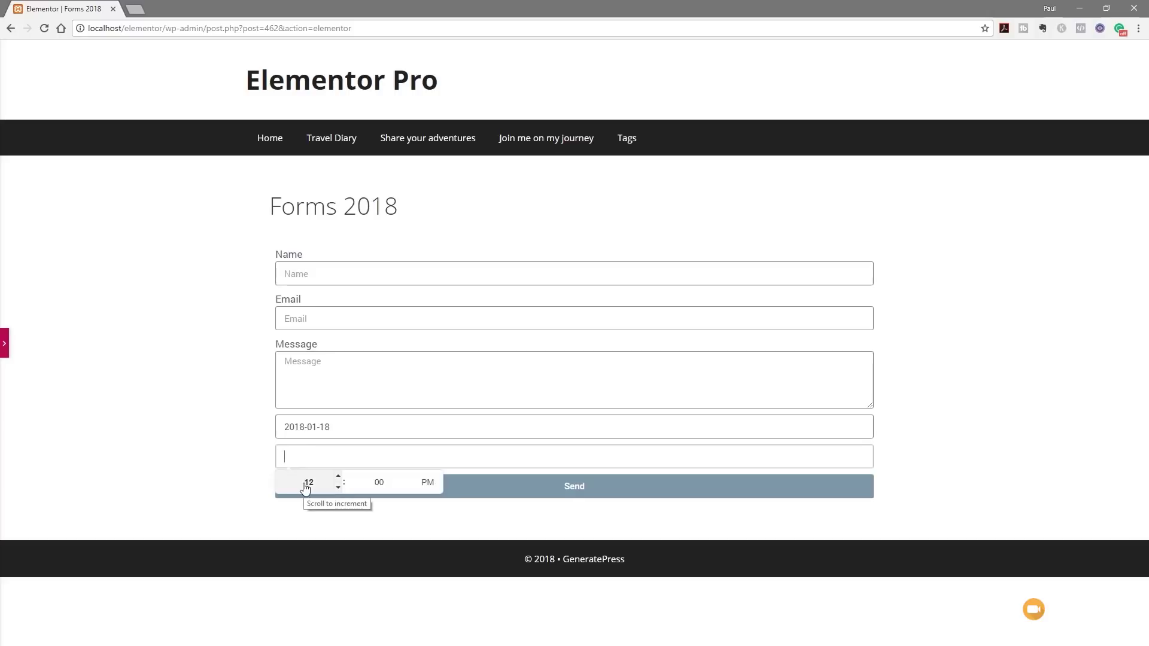
scroll(305, 488, up, 4)
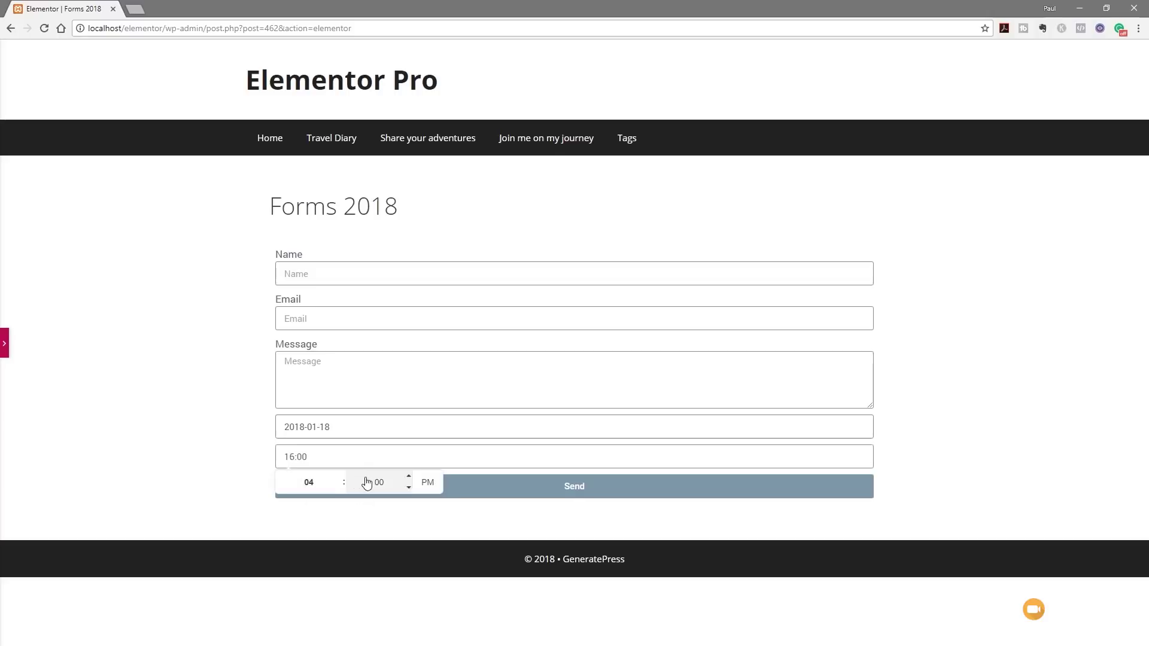
click(408, 476)
click(409, 476)
click(408, 476)
click(408, 476)
click(409, 475)
click(408, 475)
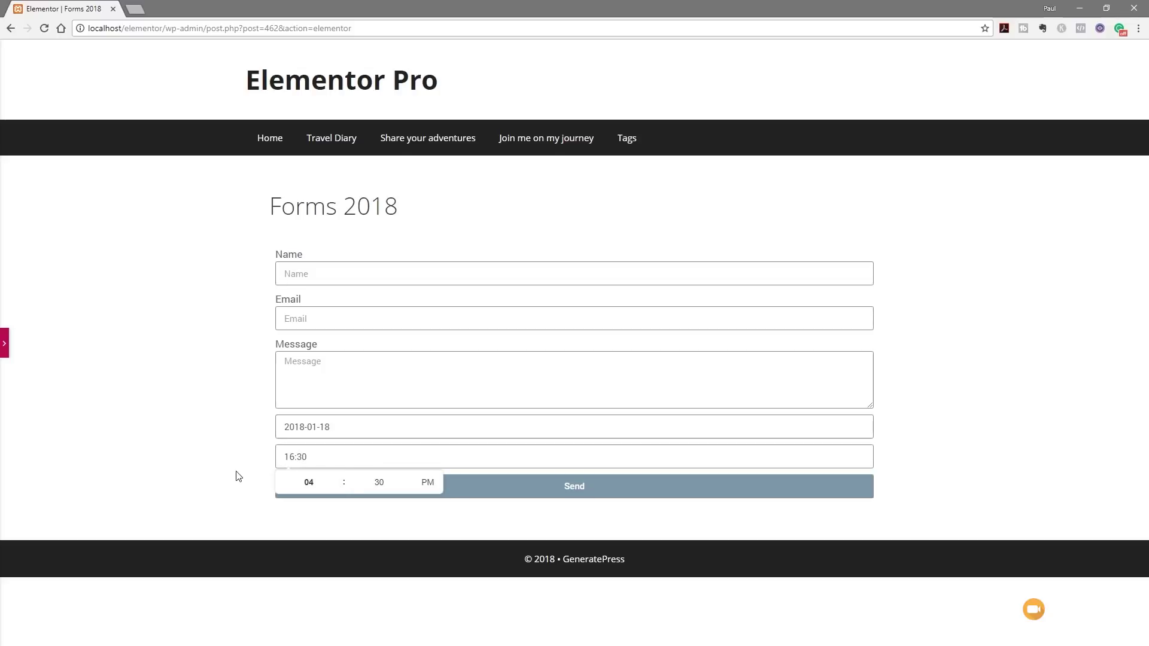
click(360, 455)
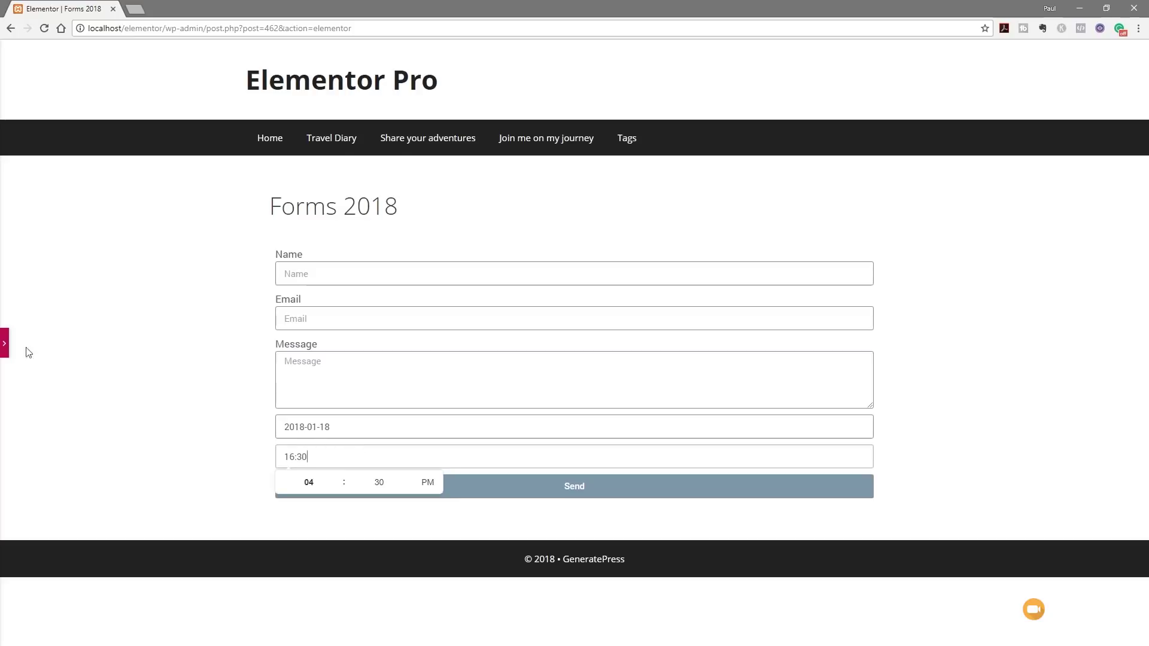
click(4, 344)
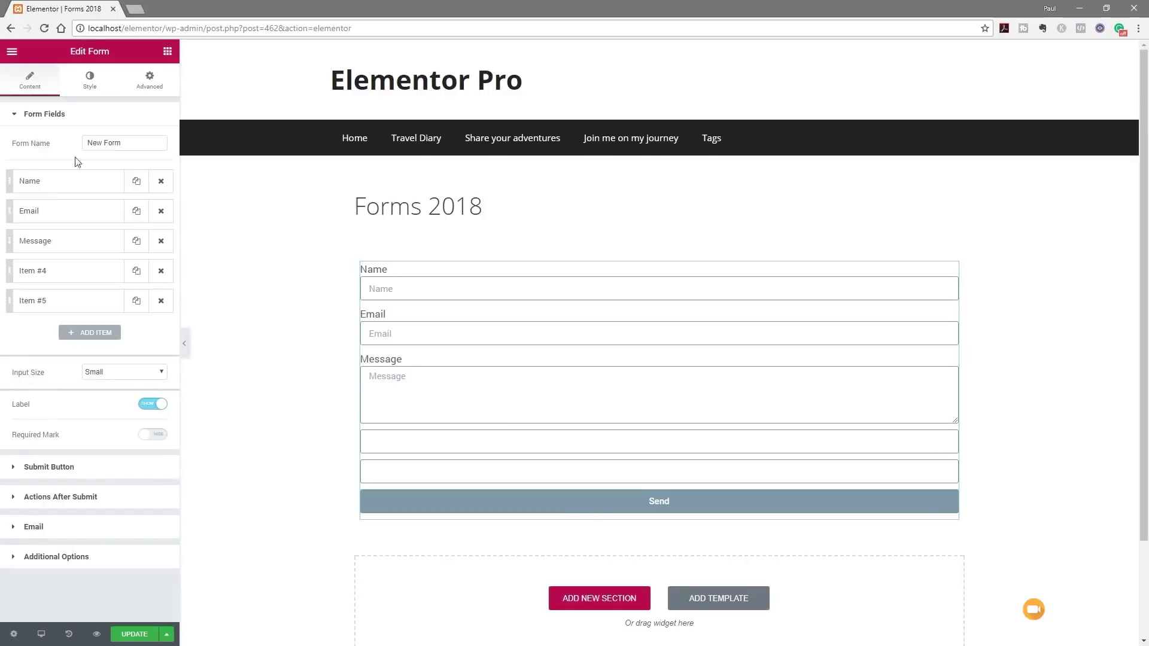
- Add Item #6 as an HTML field and place the cursor in its empty HTML box
click(93, 333)
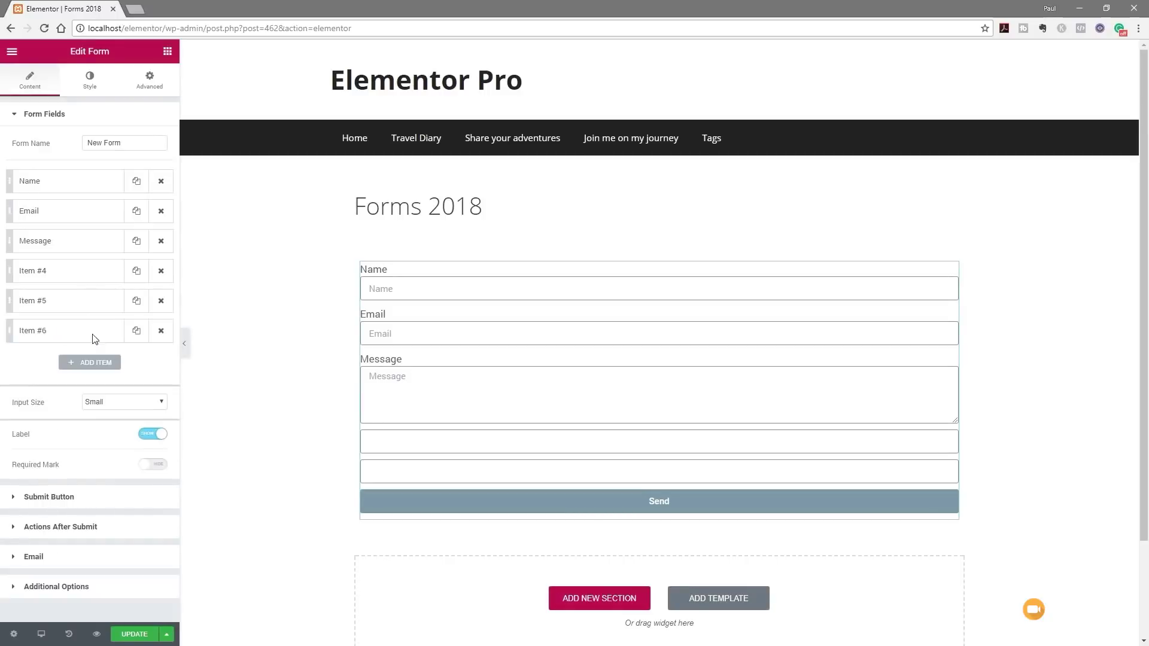
click(84, 332)
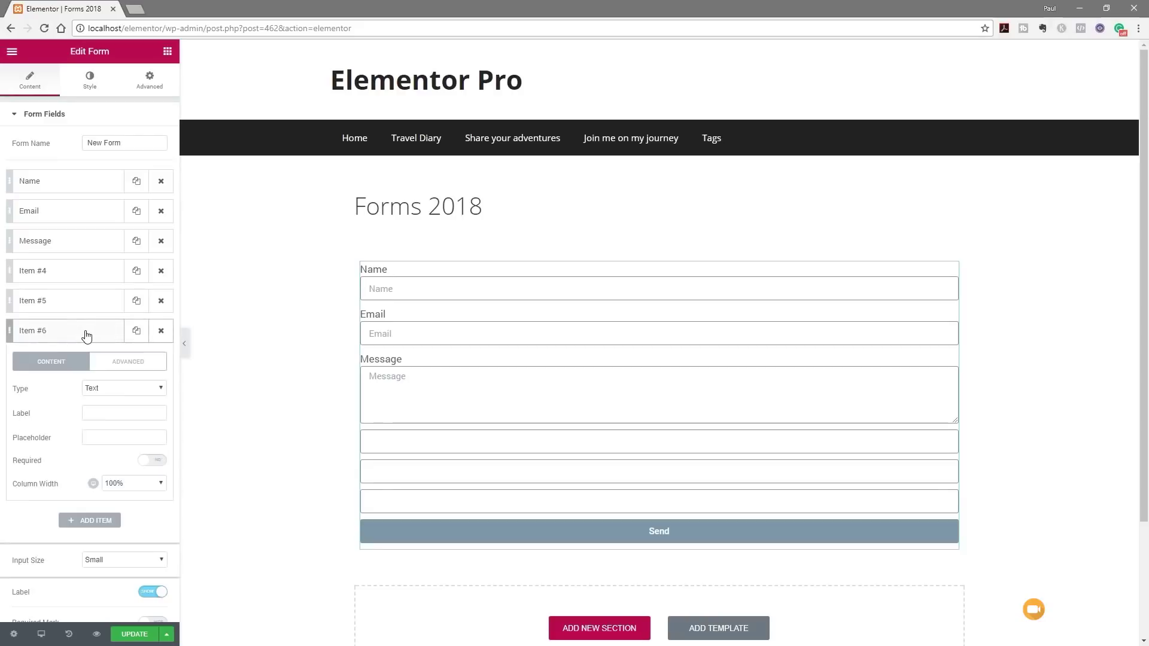
click(121, 388)
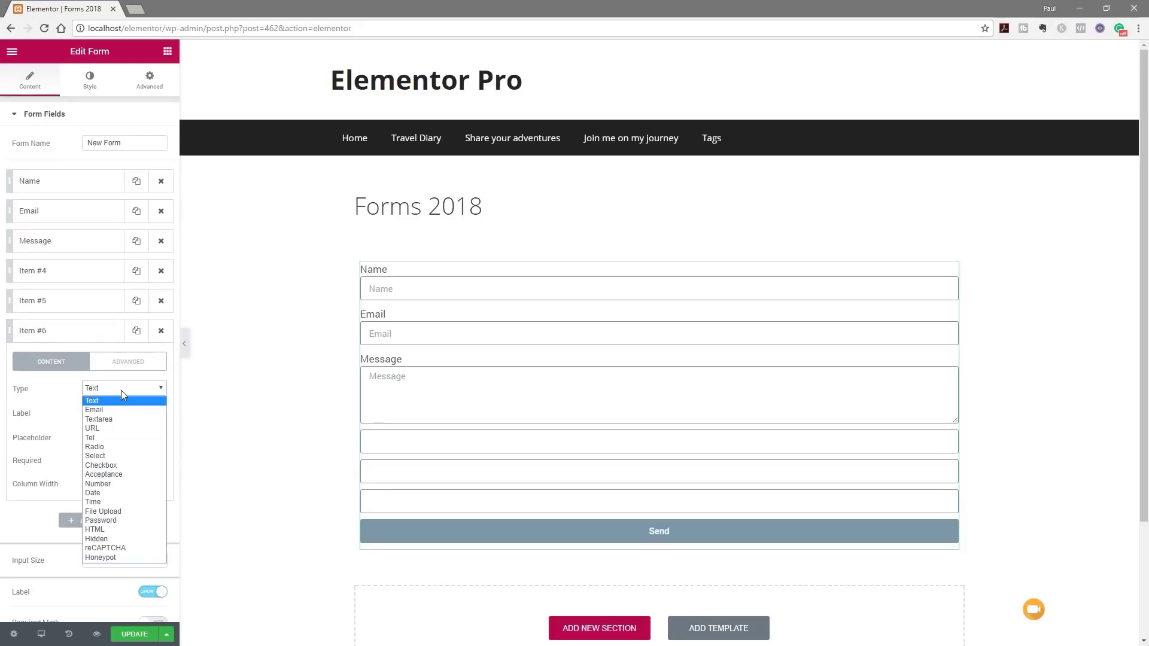
click(119, 530)
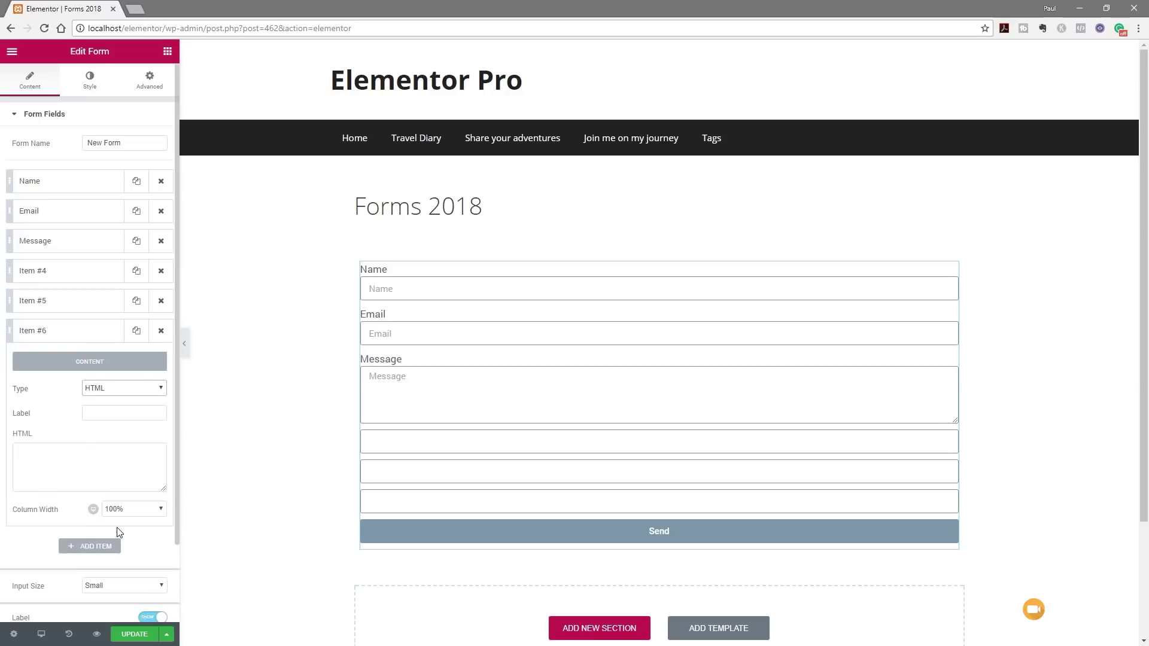
click(90, 390)
click(54, 400)
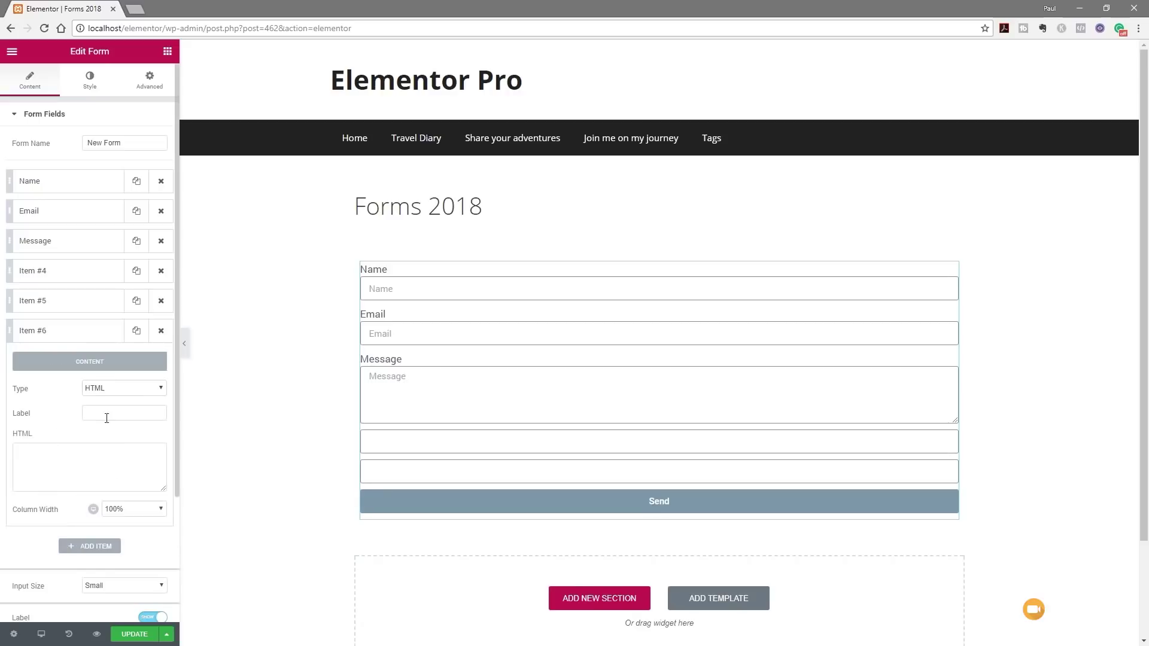
click(57, 459)
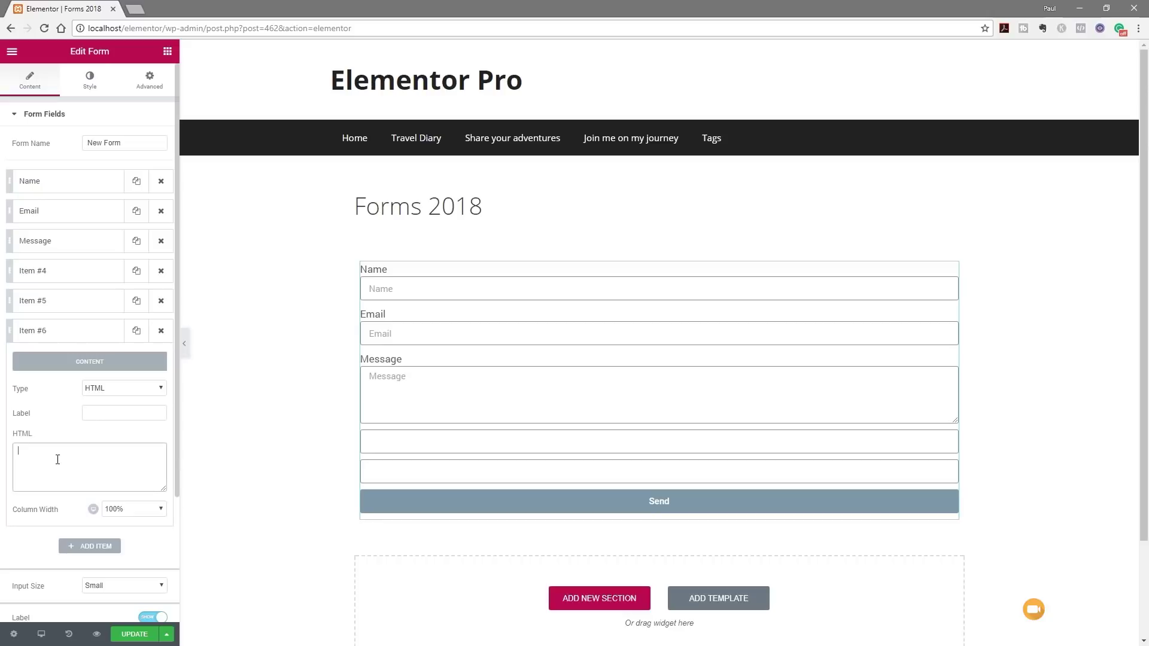